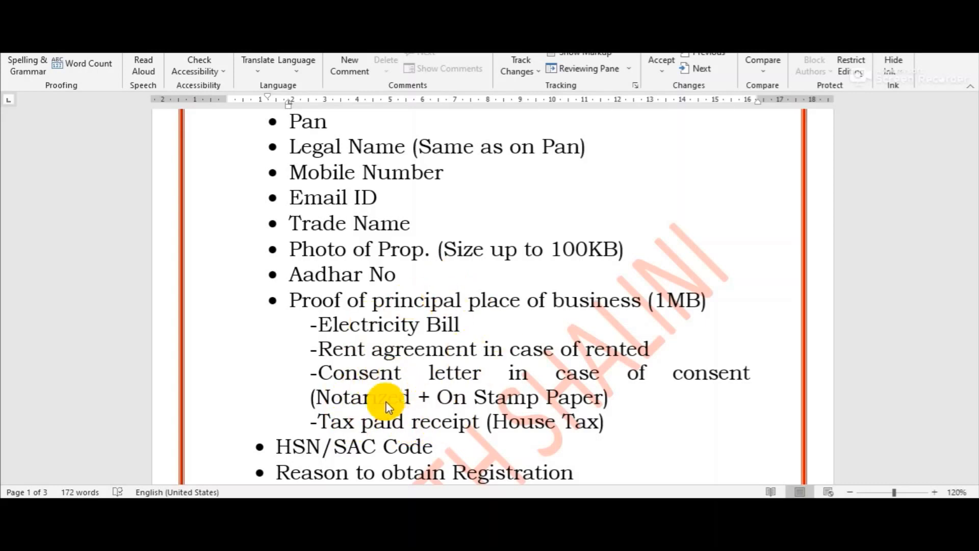
# Read through page 2 of the Firm/LLP/Company document checklist and select the word 'Appointment'
pyautogui.scroll(-2, 383, 306)
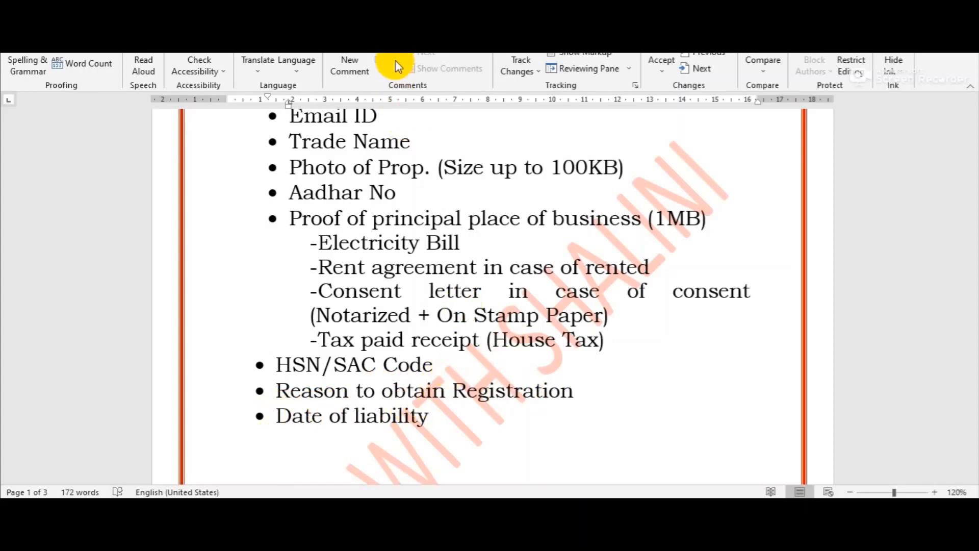
pyautogui.click(523, 325)
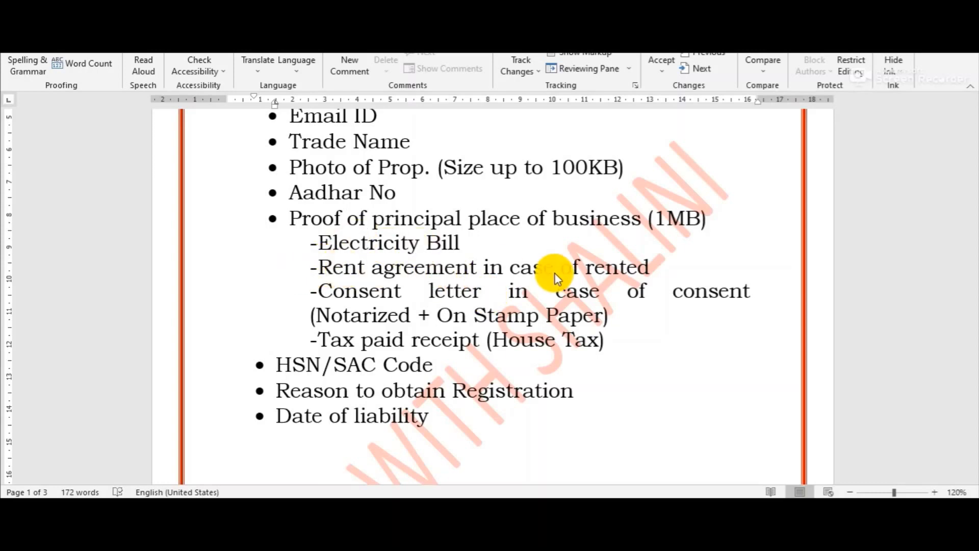
pyautogui.scroll(-6, 553, 269)
pyautogui.scroll(-5, 534, 332)
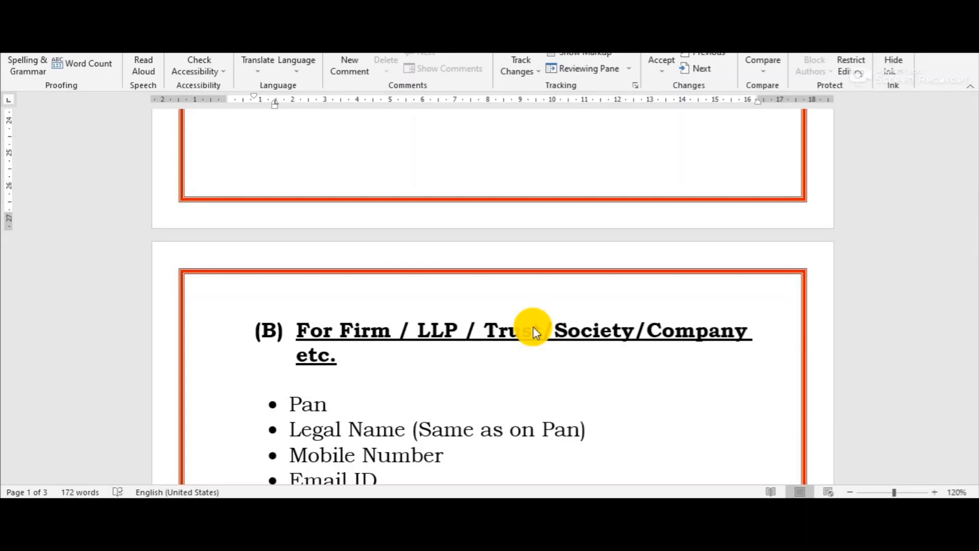
pyautogui.scroll(-3, 516, 302)
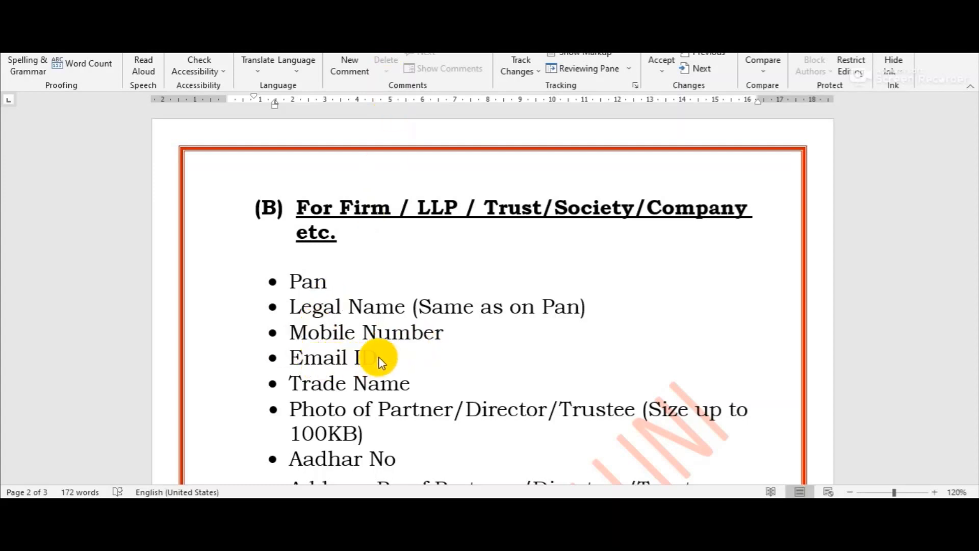
pyautogui.scroll(-3, 378, 357)
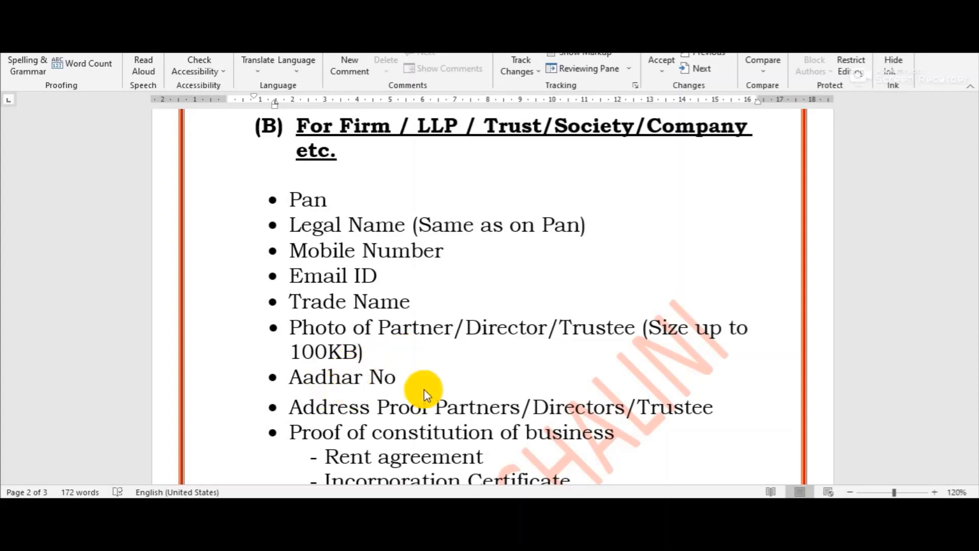
pyautogui.scroll(-2, 479, 352)
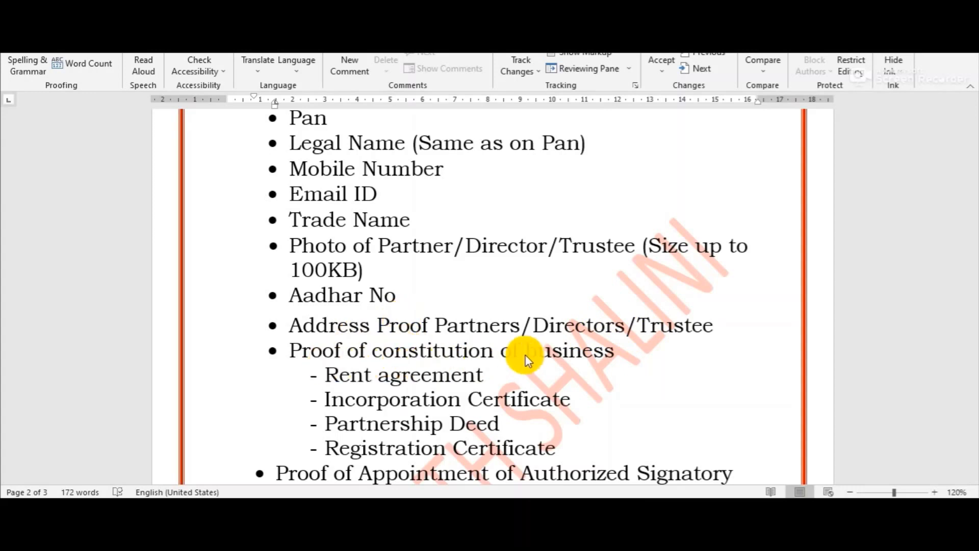
pyautogui.scroll(-1, 524, 368)
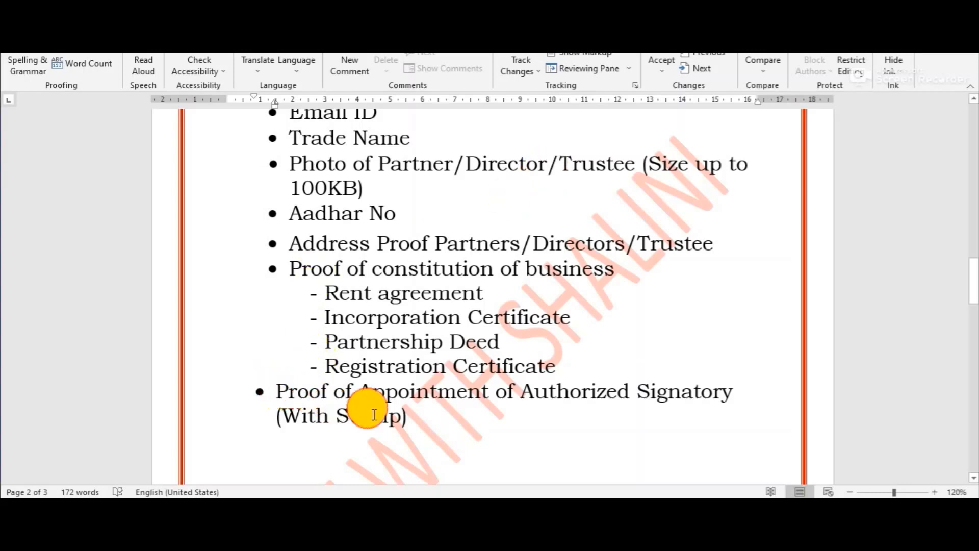
pyautogui.moveTo(350, 389); pyautogui.dragTo(817, 394)
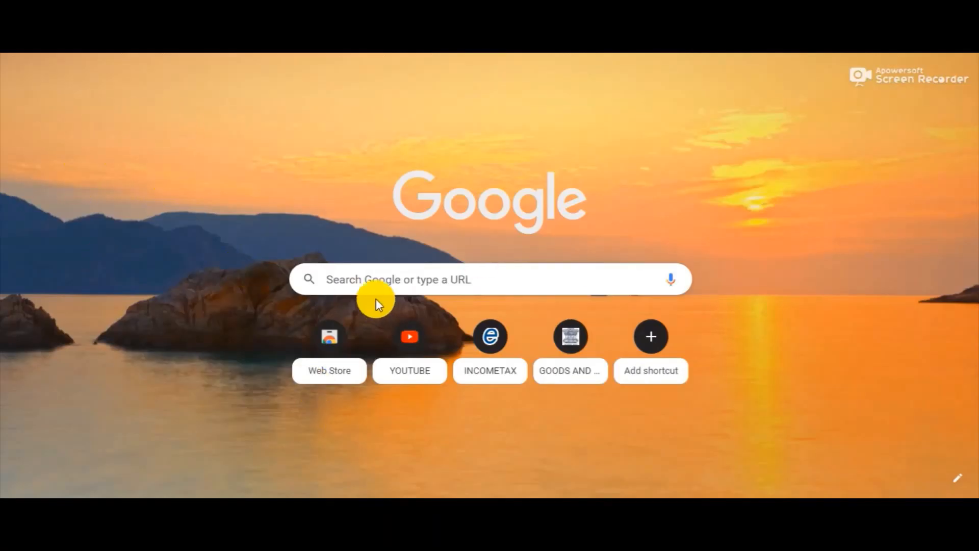
# Search Google for 'gst login' and open the GST Login result
pyautogui.click(335, 274)
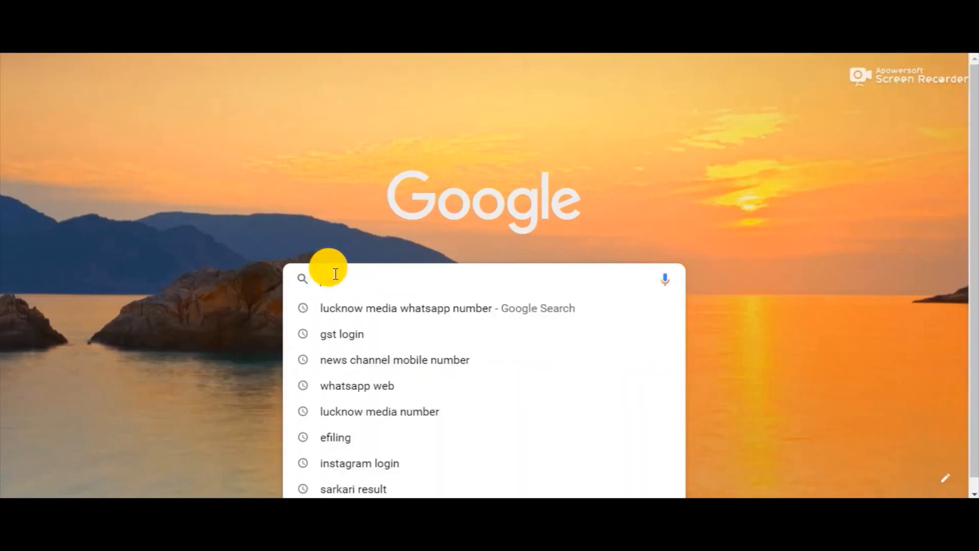
pyautogui.click(346, 336)
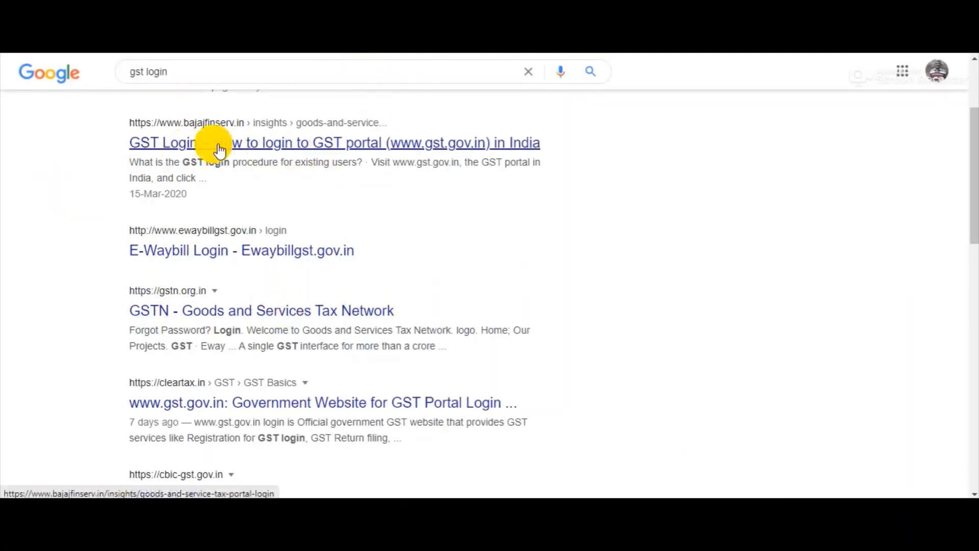
pyautogui.scroll(3, 233, 148)
pyautogui.click(147, 203)
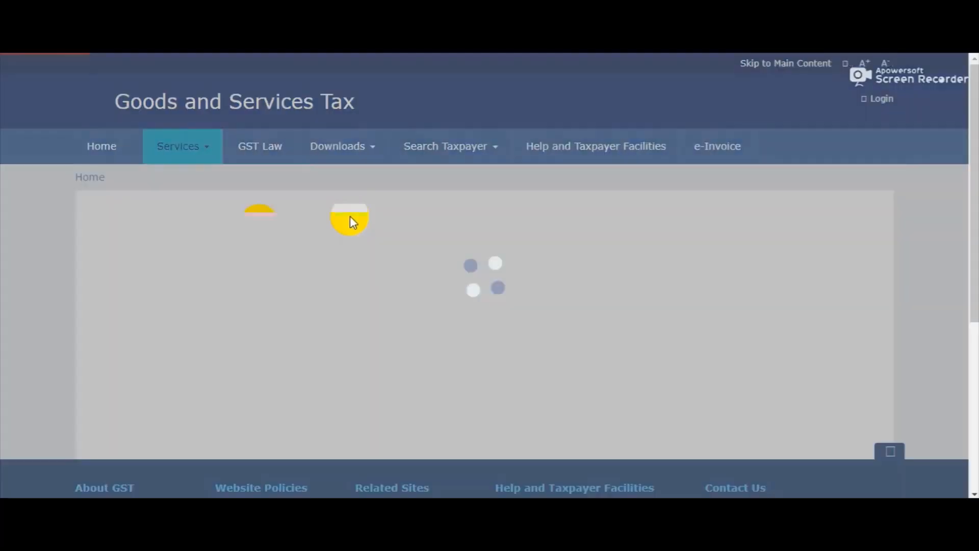
# From the GST portal home page, choose Register Now under Taxpayers (Normal/TDS/TCS)
pyautogui.scroll(-4, 255, 291)
pyautogui.scroll(5, 259, 285)
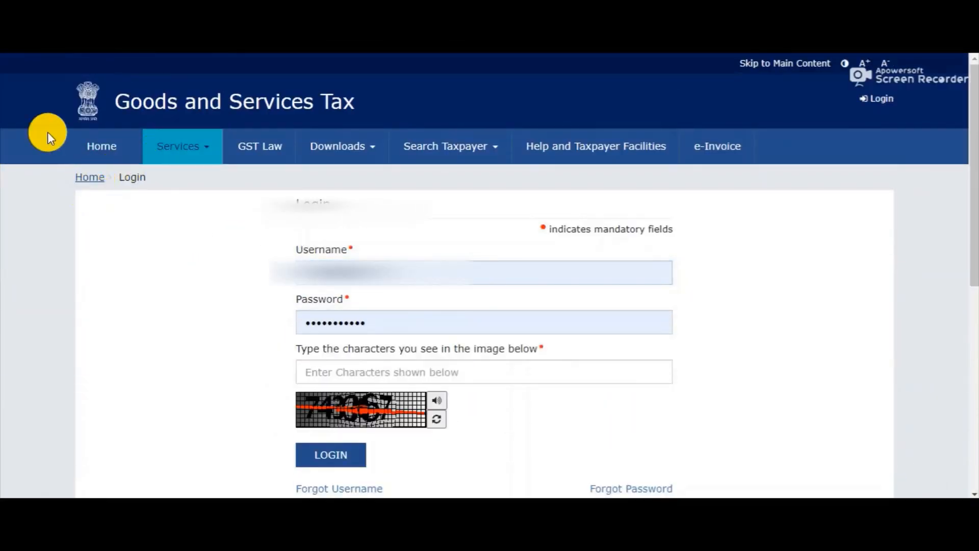
pyautogui.click(91, 179)
pyautogui.scroll(-5, 171, 209)
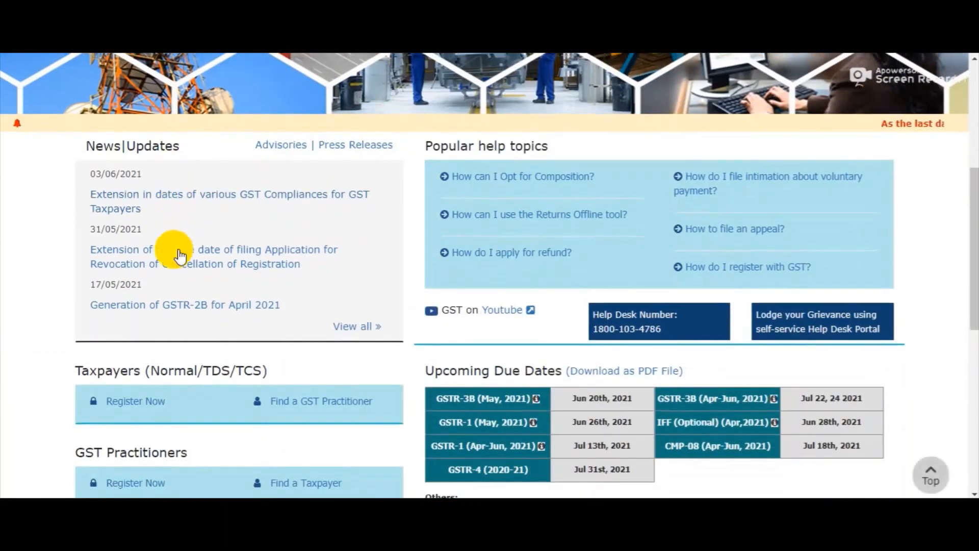
pyautogui.scroll(-4, 178, 237)
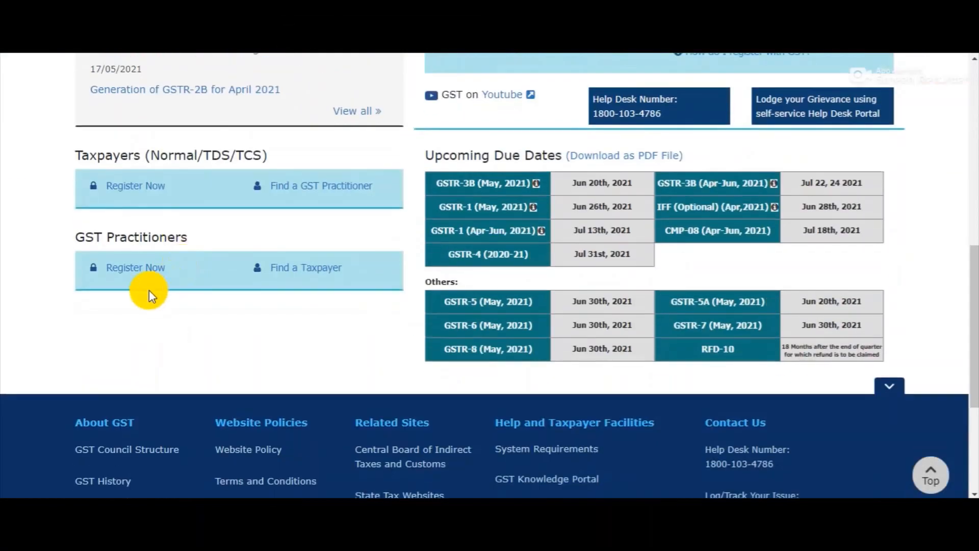
pyautogui.click(148, 191)
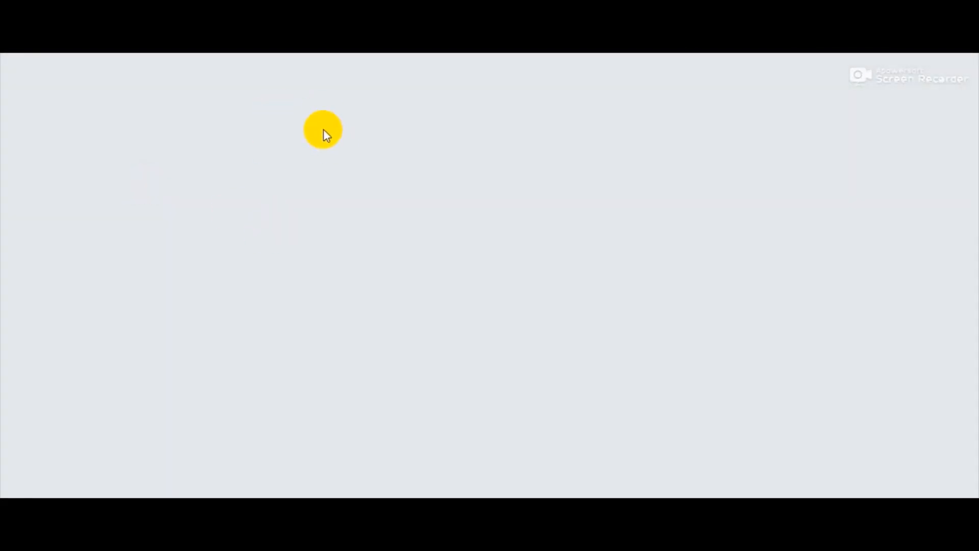
pyautogui.scroll(-4, 335, 217)
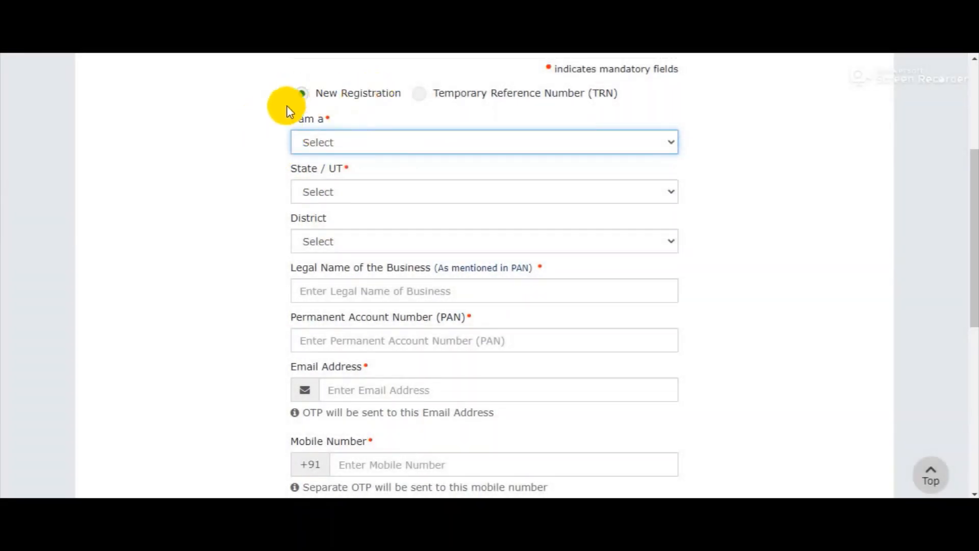
# Try the Temporary Reference Number option, then return to a fresh New Registration
pyautogui.scroll(4, 677, 259)
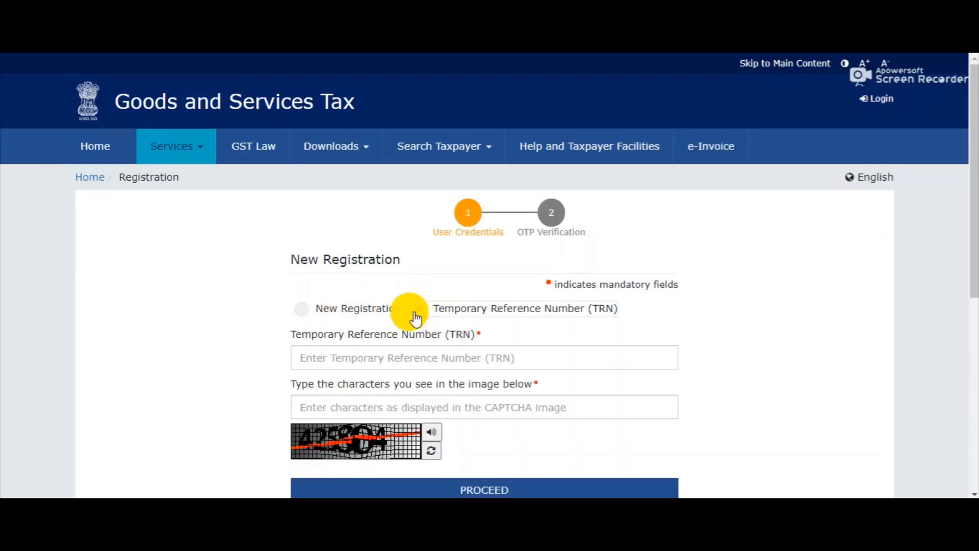
pyautogui.click(415, 313)
pyautogui.click(313, 356)
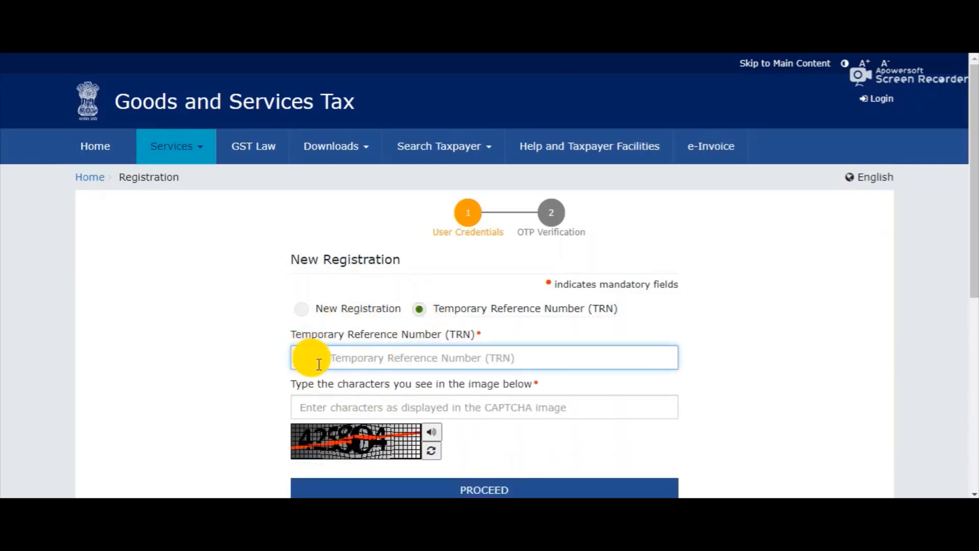
pyautogui.click(332, 407)
pyautogui.scroll(-3, 578, 400)
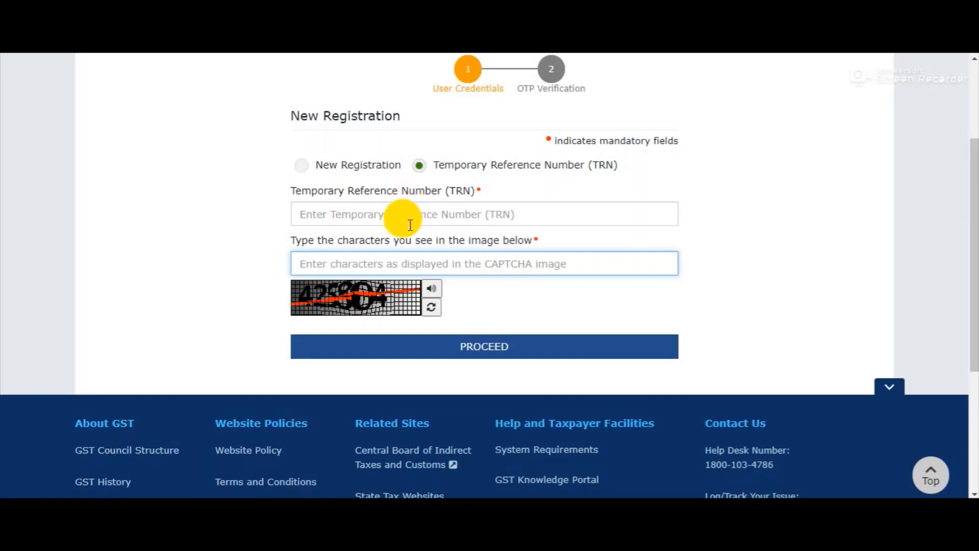
pyautogui.click(300, 171)
# Set applicant type Taxpayer, state Uttar Pradesh and district Budaun
pyautogui.click(336, 212)
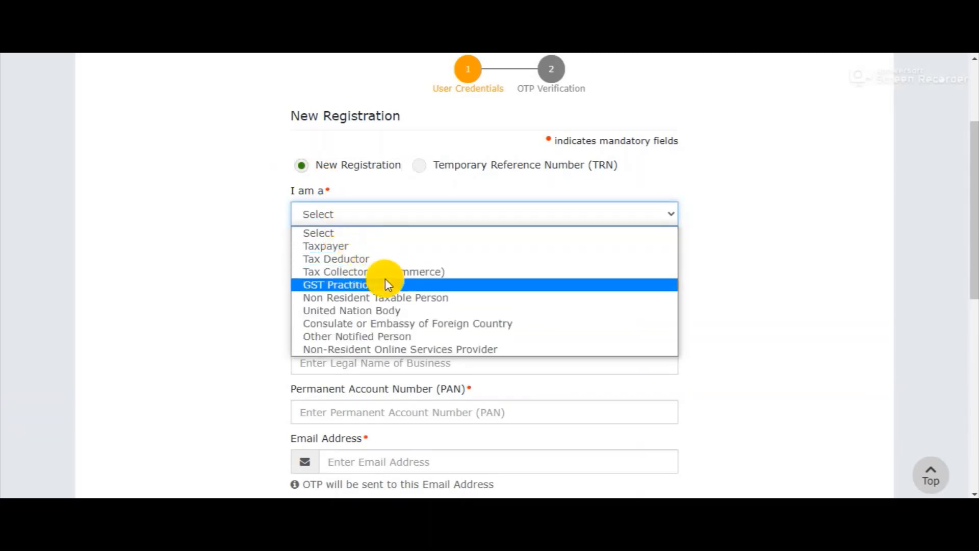
pyautogui.click(345, 247)
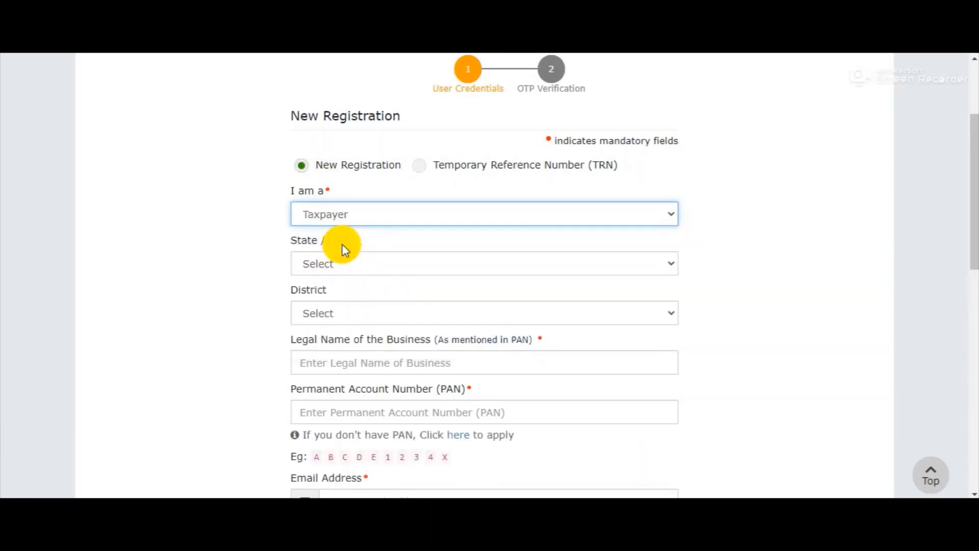
pyautogui.click(337, 265)
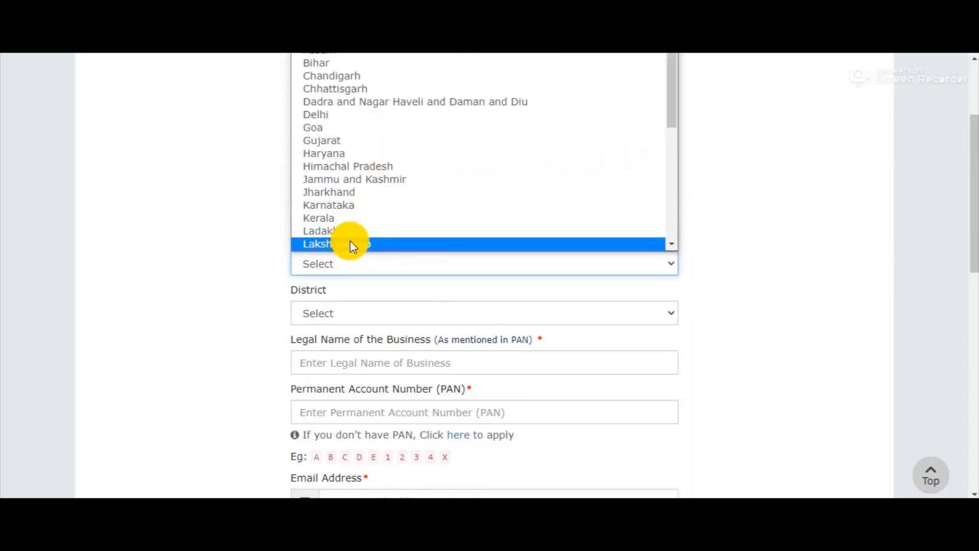
pyautogui.press('u')
pyautogui.press('Return')
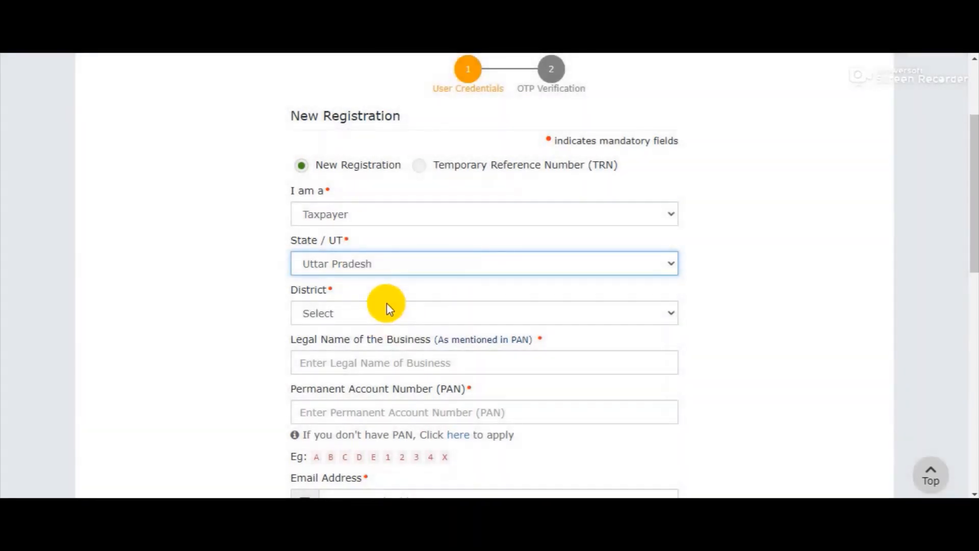
pyautogui.click(385, 307)
pyautogui.scroll(-1, 327, 270)
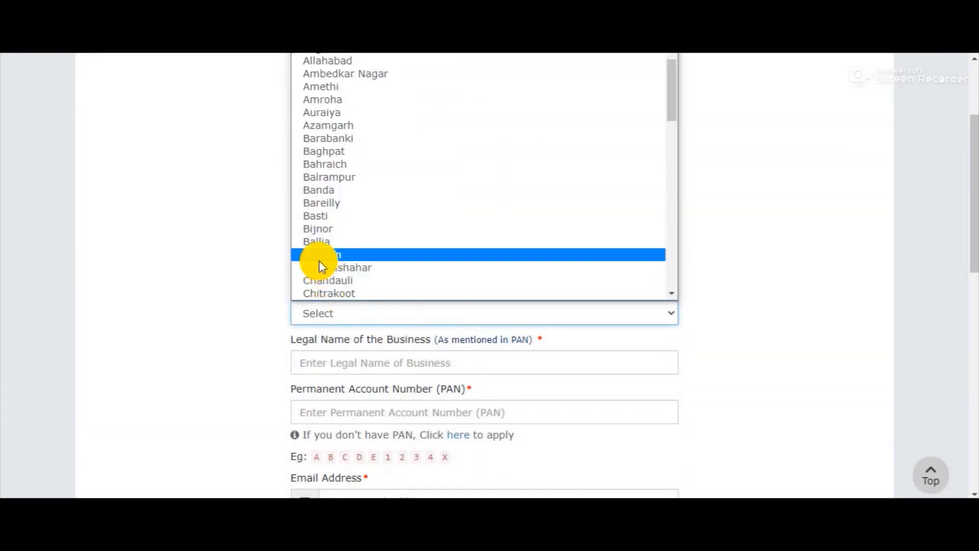
pyautogui.click(319, 257)
pyautogui.scroll(-1, 389, 318)
# Enter the business's legal name and begin typing the captcha characters
pyautogui.click(365, 289)
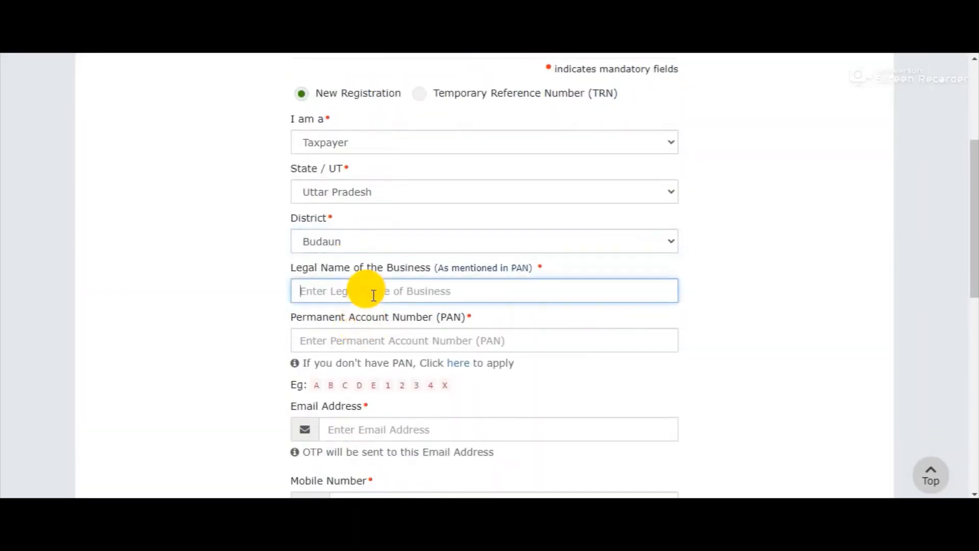
pyautogui.write('SHALI')
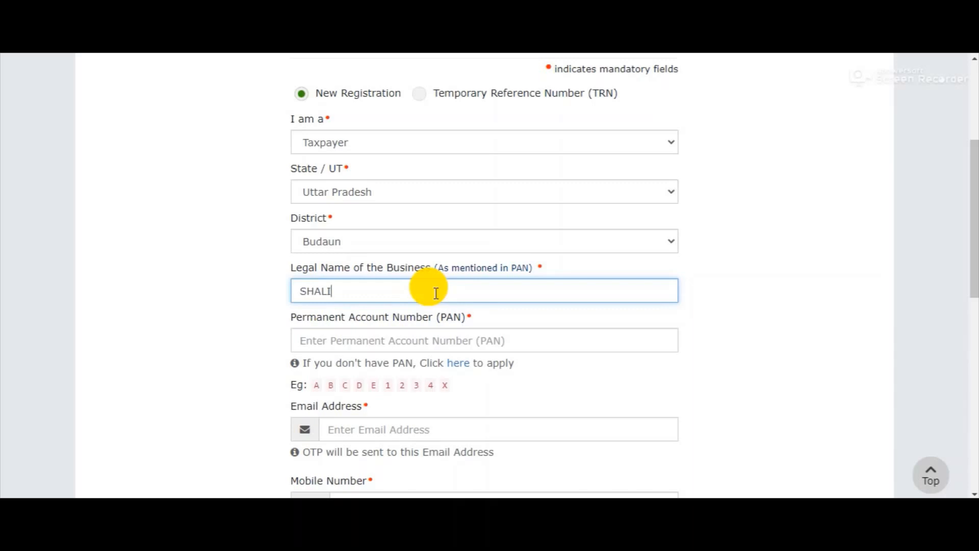
pyautogui.press('BackSpace')
pyautogui.press('BackSpace')
pyautogui.press('BackSpace')
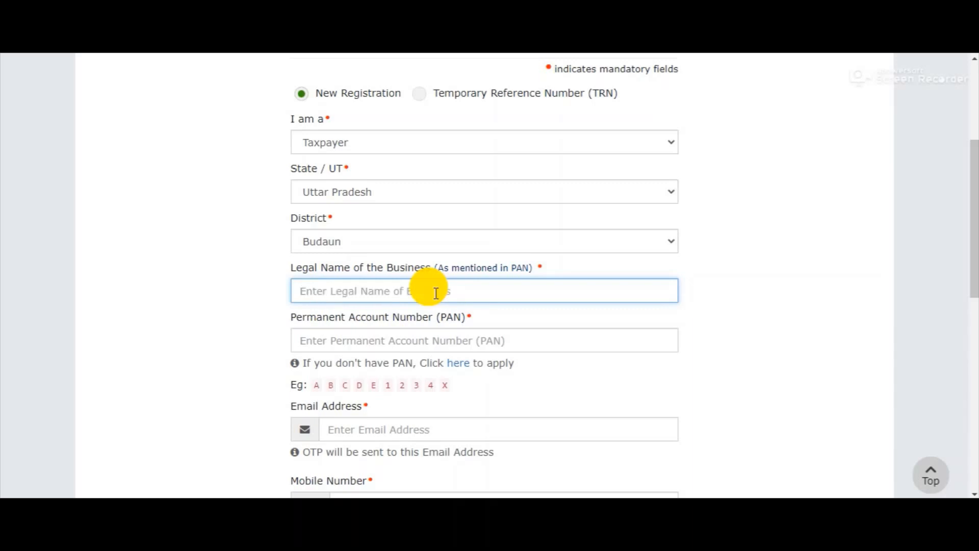
pyautogui.write('SHALI')
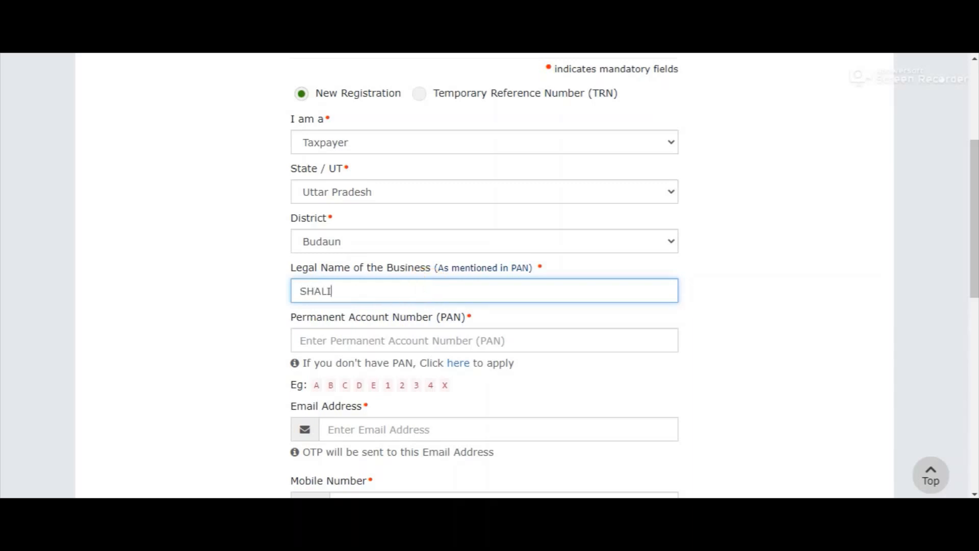
pyautogui.write('NI')
pyautogui.click(346, 338)
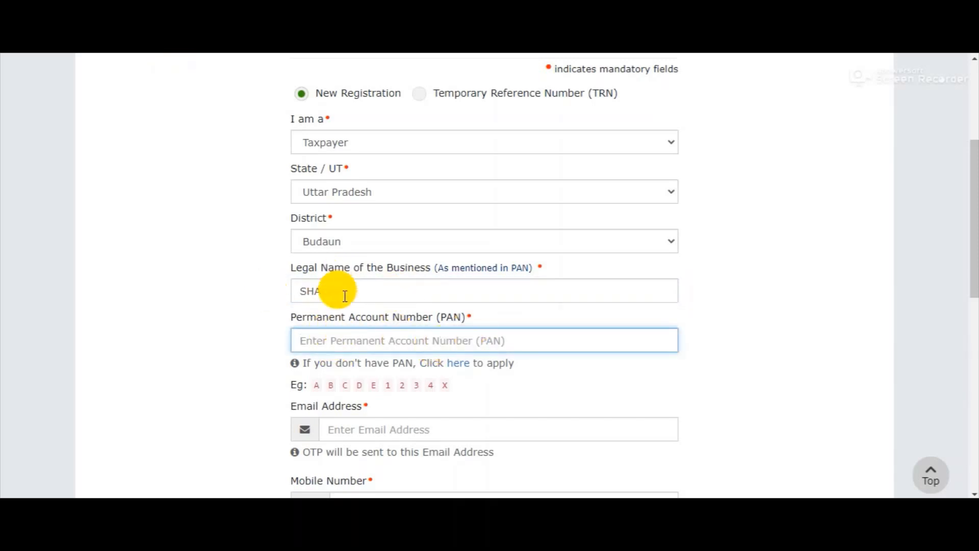
pyautogui.scroll(-1, 346, 343)
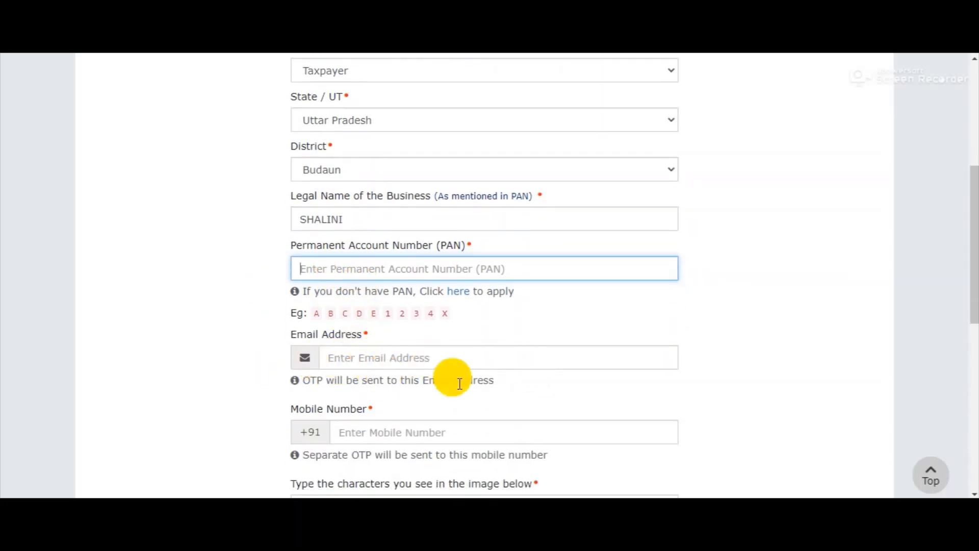
pyautogui.scroll(-3, 447, 393)
pyautogui.click(331, 287)
pyautogui.write('94')
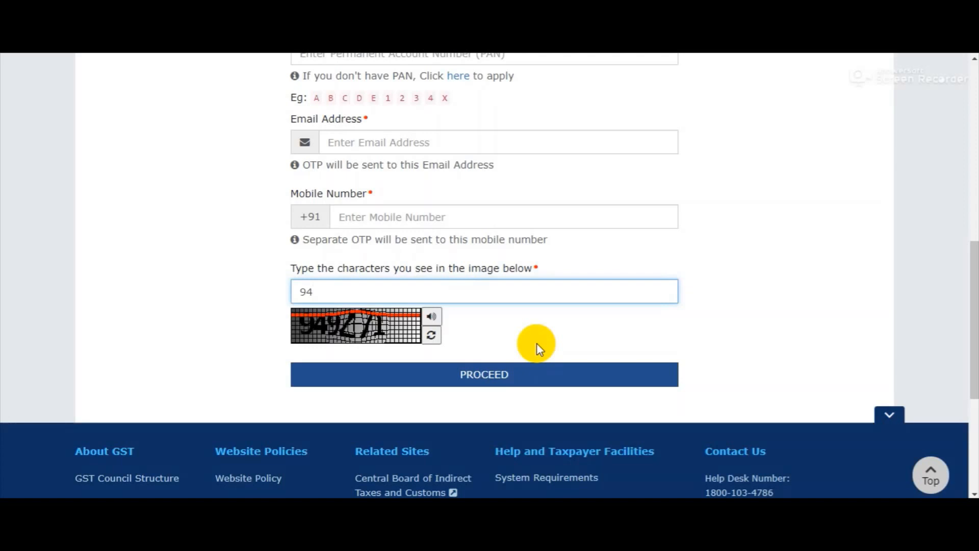
pyautogui.scroll(7, 560, 193)
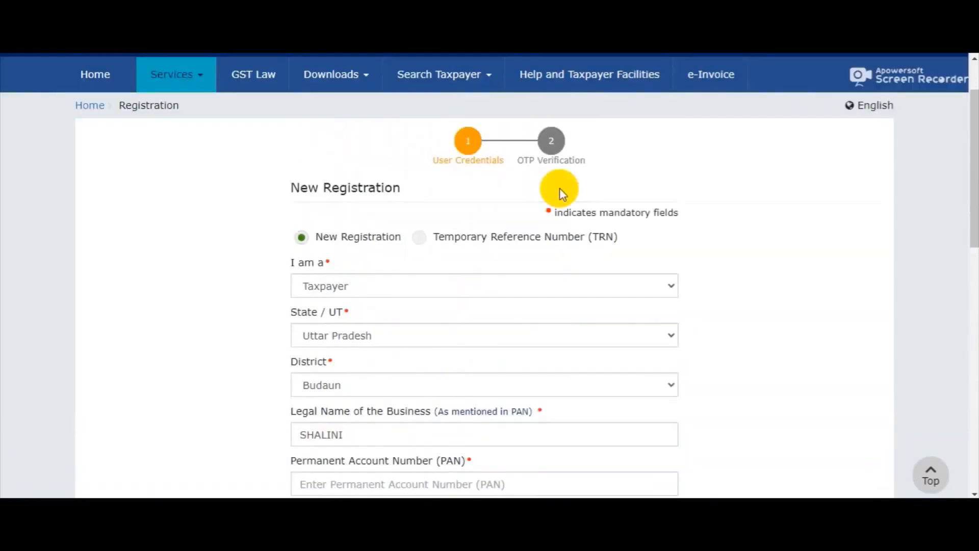
# Switch to the Temporary Reference Number (TRN) option and enter the TRN and captcha
pyautogui.click(420, 309)
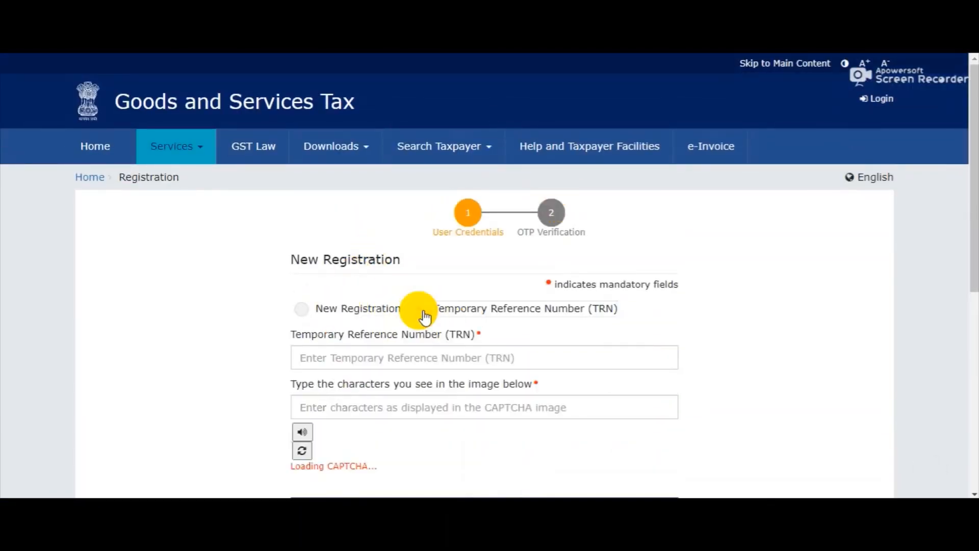
pyautogui.click(352, 357)
pyautogui.click(324, 406)
pyautogui.scroll(-3, 346, 426)
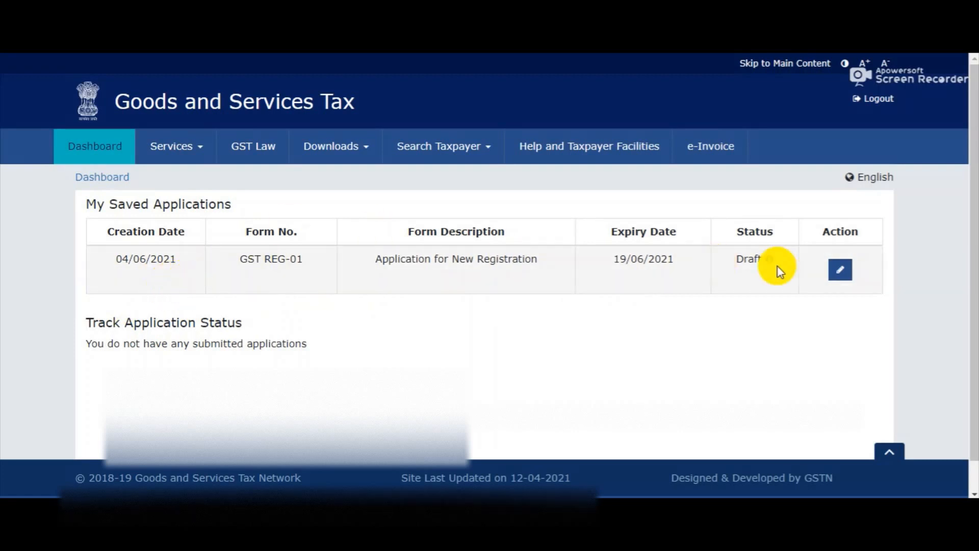
# Edit the saved draft and set the constitution of business to Proprietorship
pyautogui.click(841, 279)
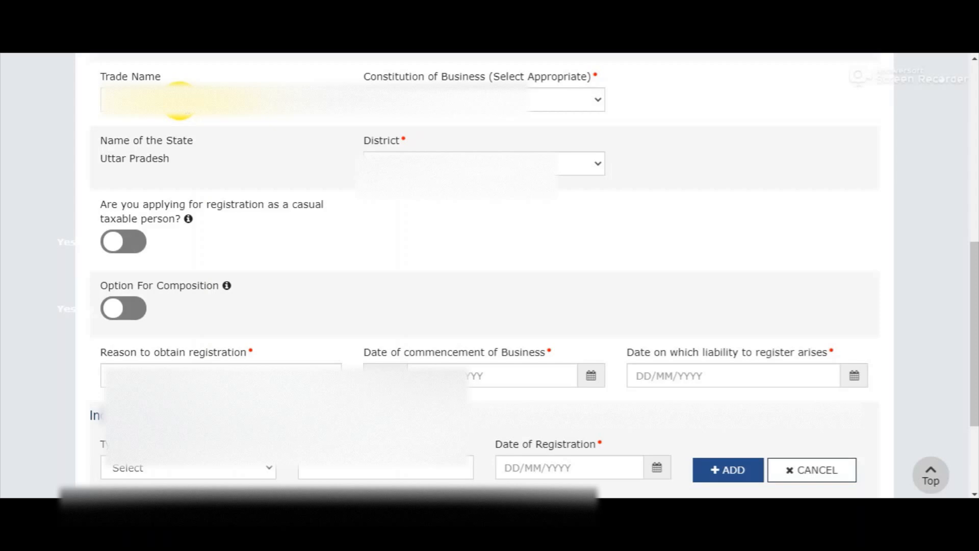
pyautogui.click(179, 100)
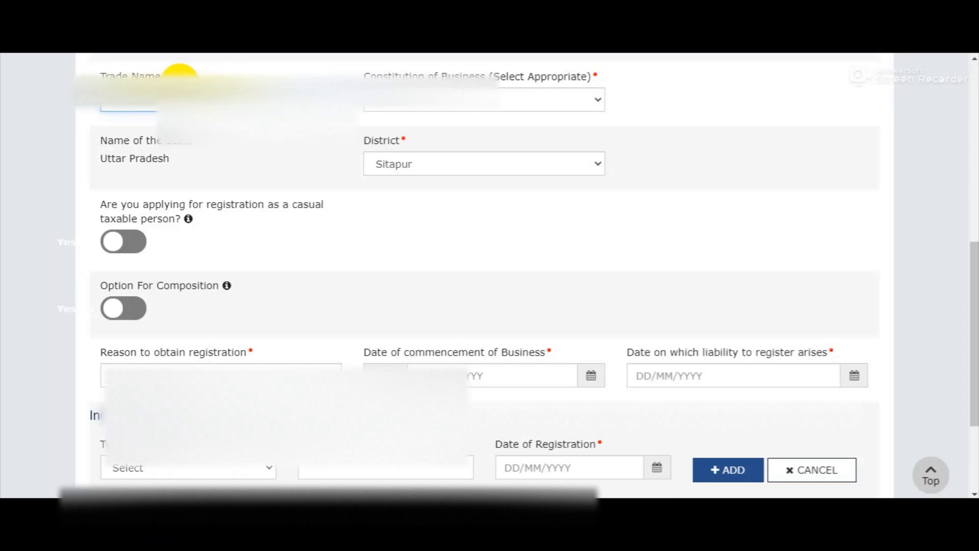
pyautogui.click(391, 105)
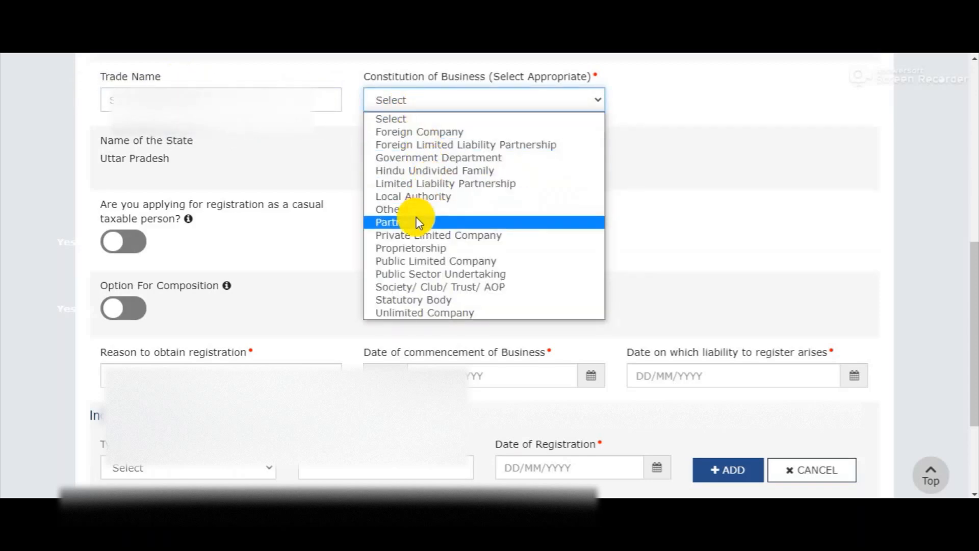
pyautogui.click(430, 251)
pyautogui.scroll(-3, 533, 192)
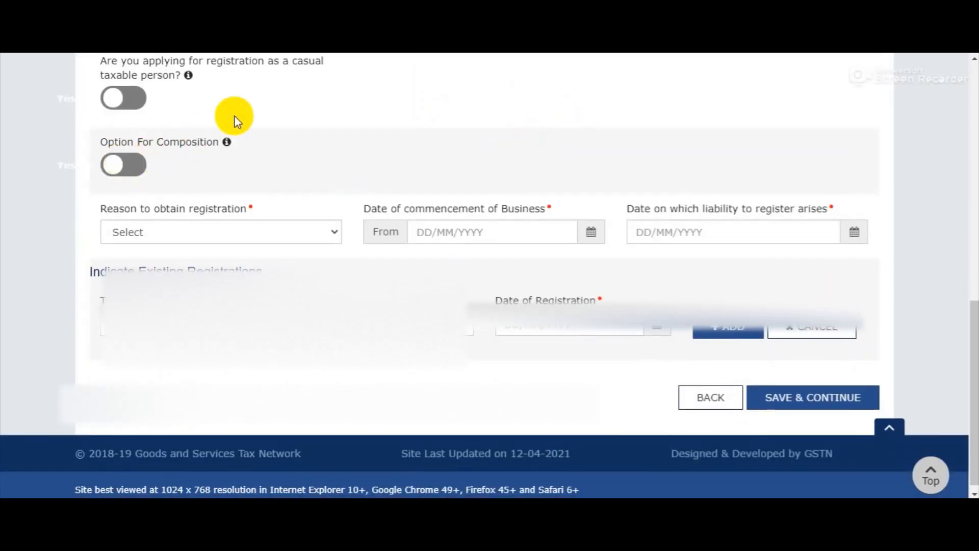
pyautogui.scroll(2, 398, 145)
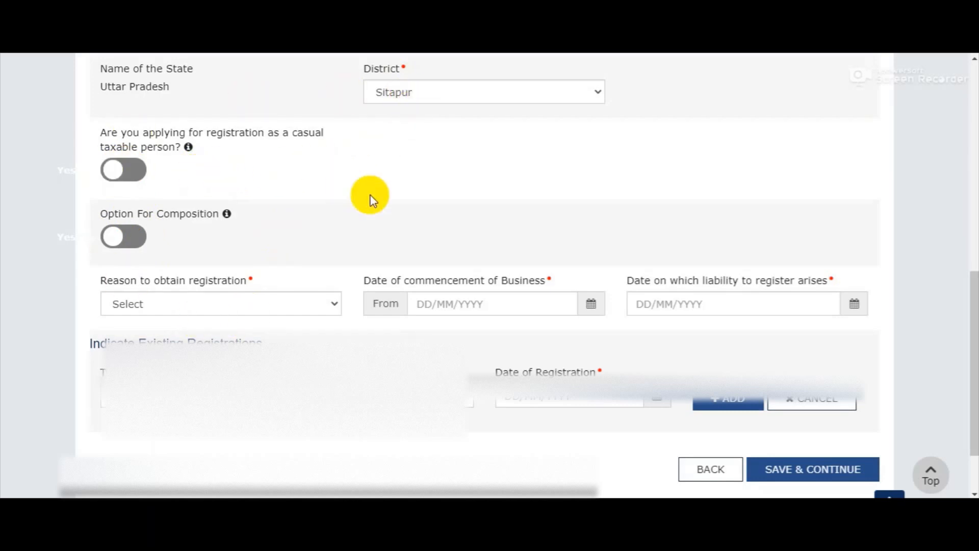
# Choose Voluntary Basis as the registration reason and enter commencement date 01/02/20
pyautogui.click(252, 312)
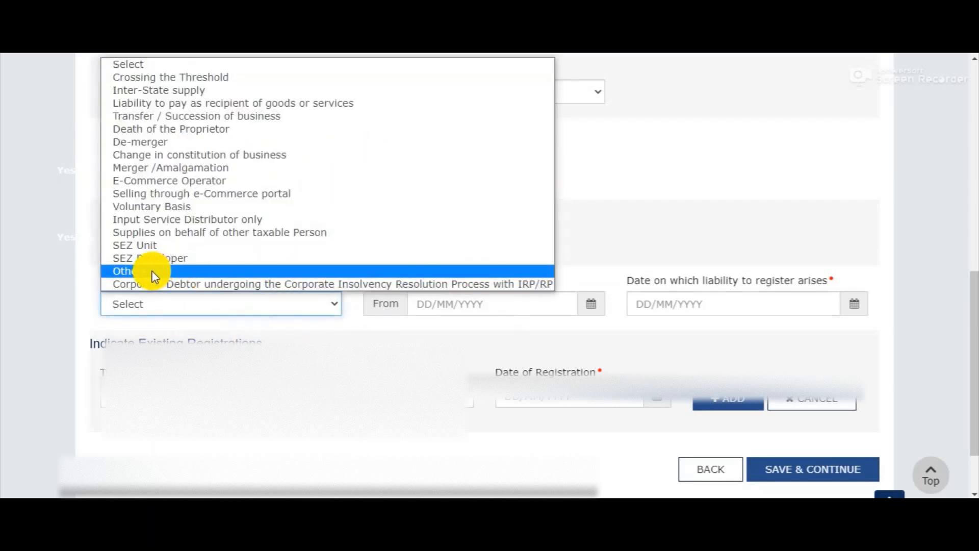
pyautogui.click(177, 210)
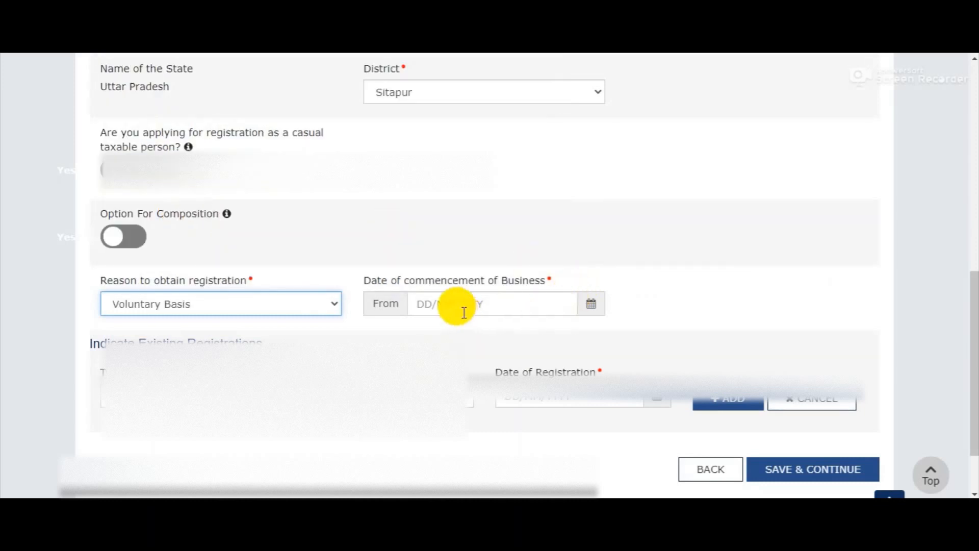
pyautogui.click(438, 304)
pyautogui.write('01/0')
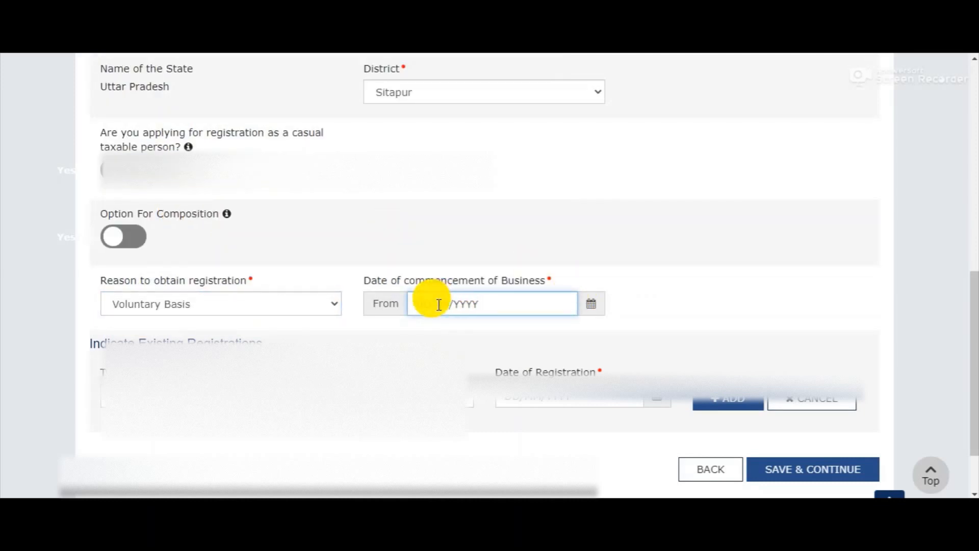
pyautogui.write('2/20')
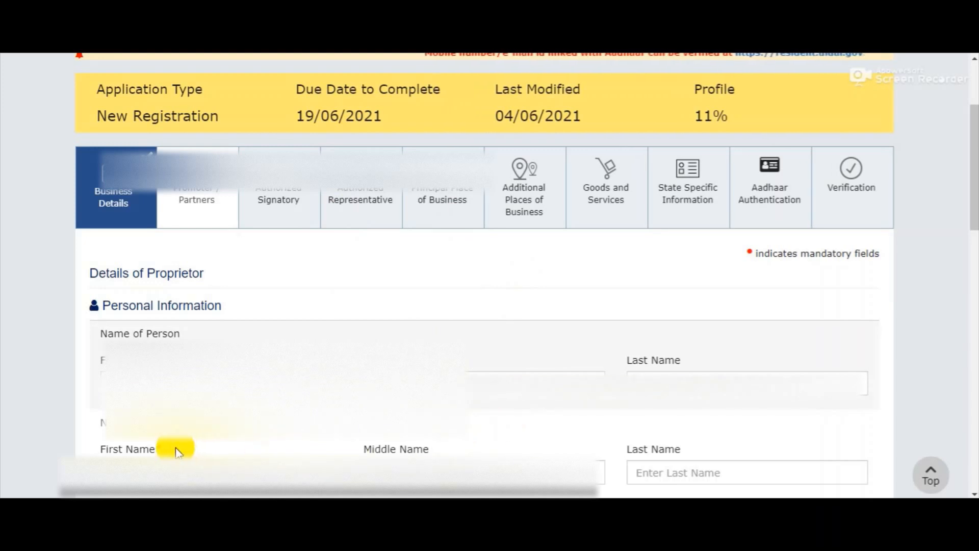
pyautogui.click(111, 448)
pyautogui.click(295, 302)
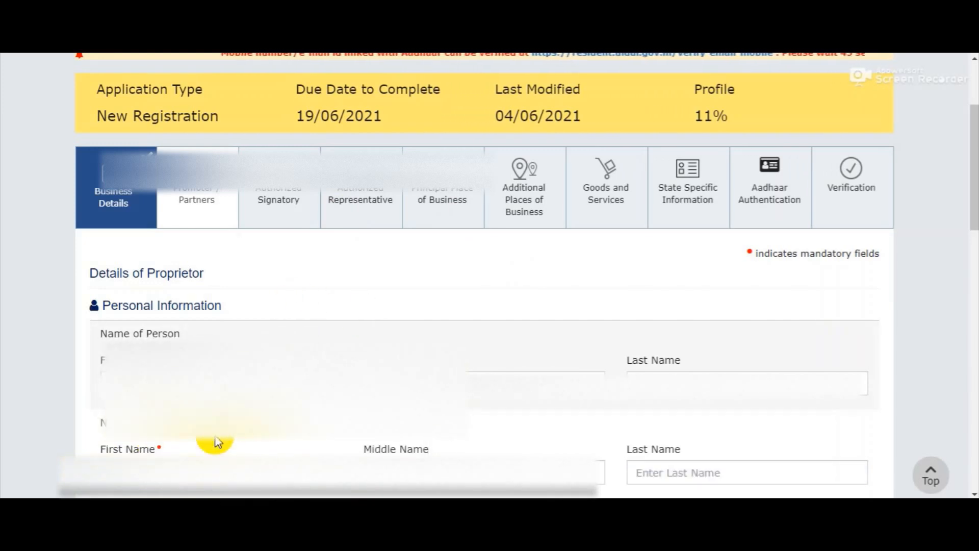
pyautogui.scroll(-1, 634, 448)
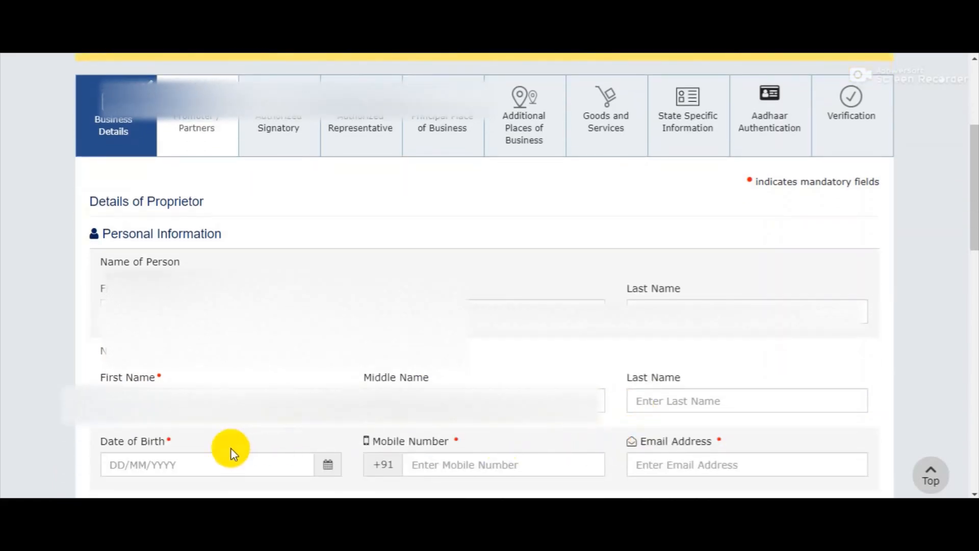
pyautogui.scroll(-1, 386, 57)
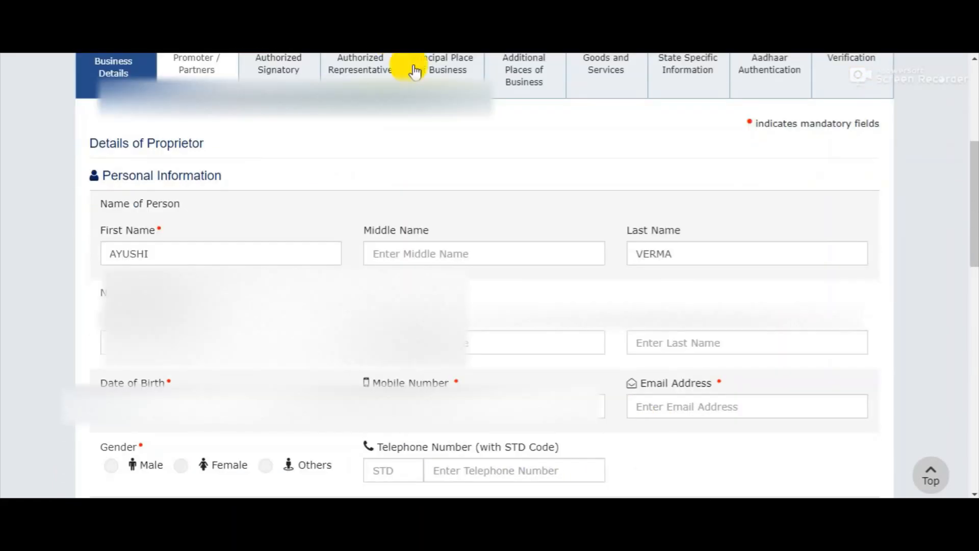
pyautogui.scroll(-4, 694, 405)
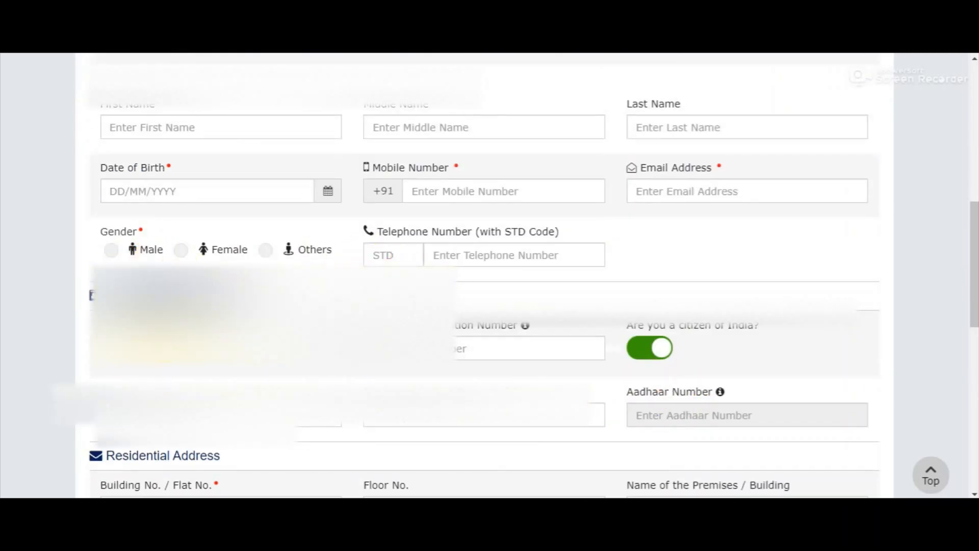
pyautogui.scroll(-7, 166, 343)
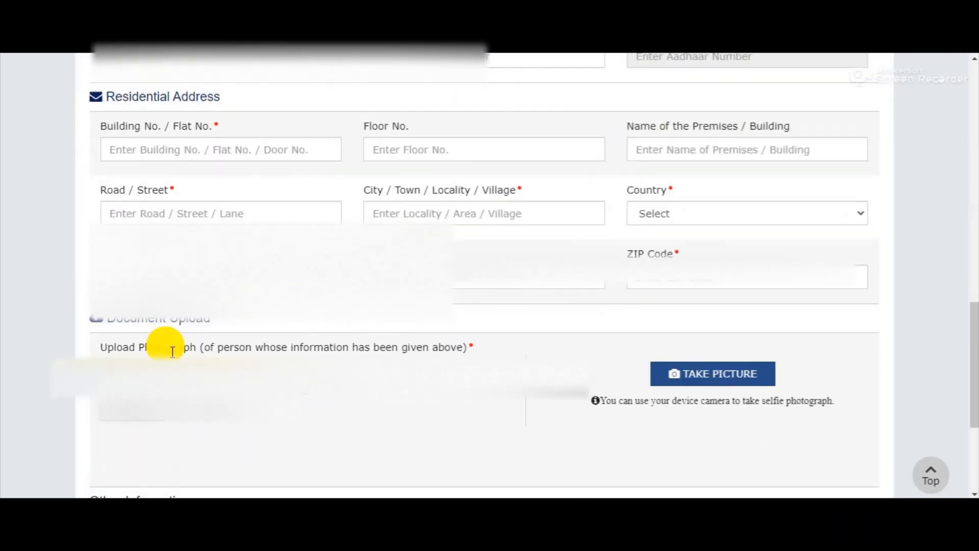
pyautogui.scroll(-3, 352, 138)
pyautogui.scroll(-1, 340, 145)
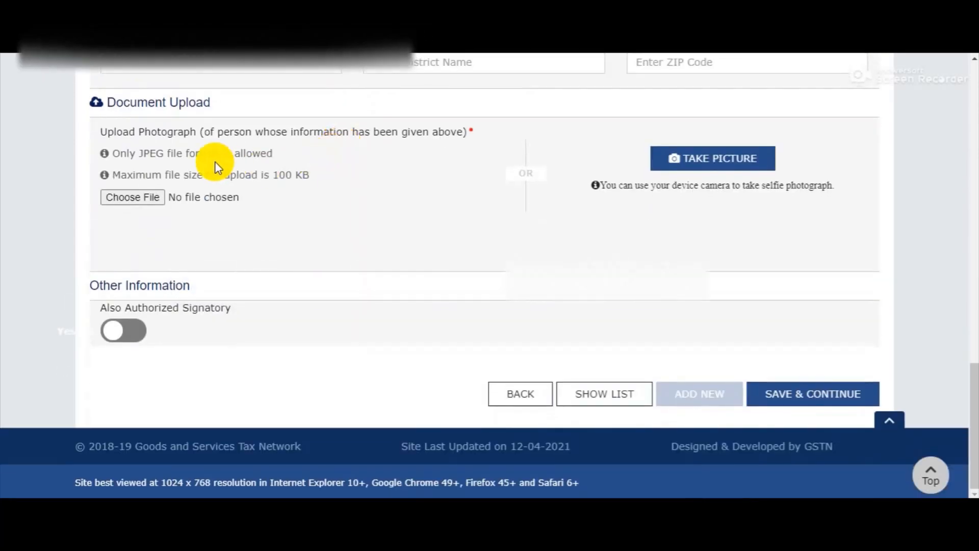
pyautogui.scroll(3, 215, 161)
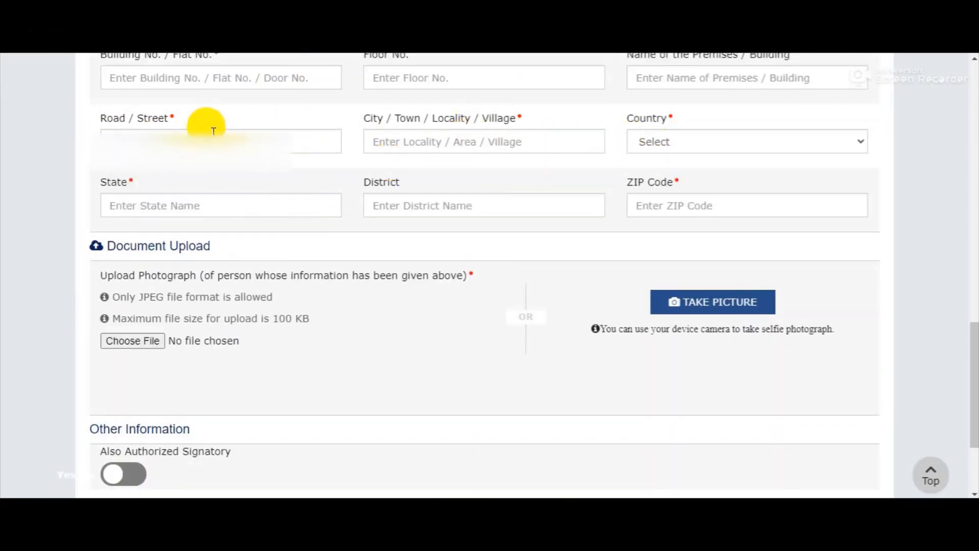
pyautogui.scroll(3, 208, 143)
pyautogui.scroll(-3, 208, 155)
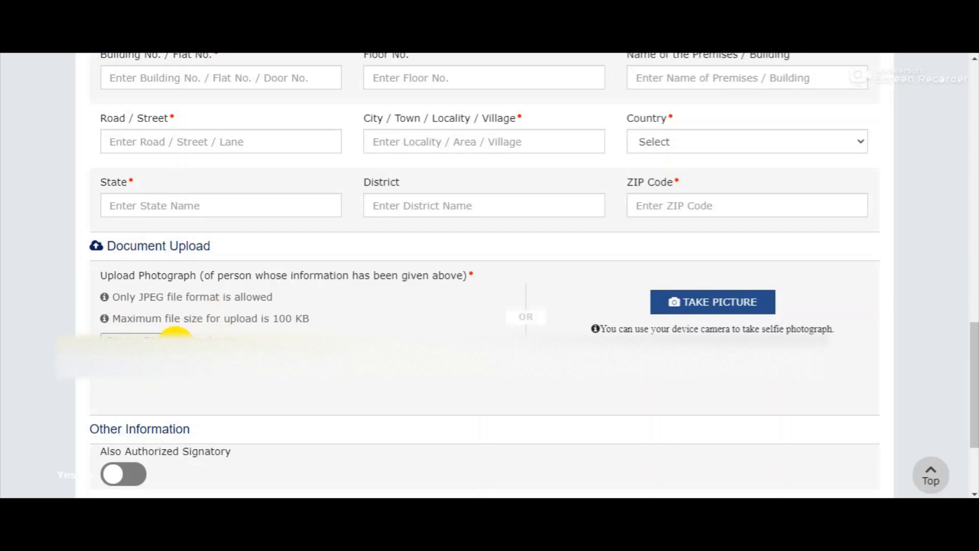
pyautogui.scroll(-4, 375, 53)
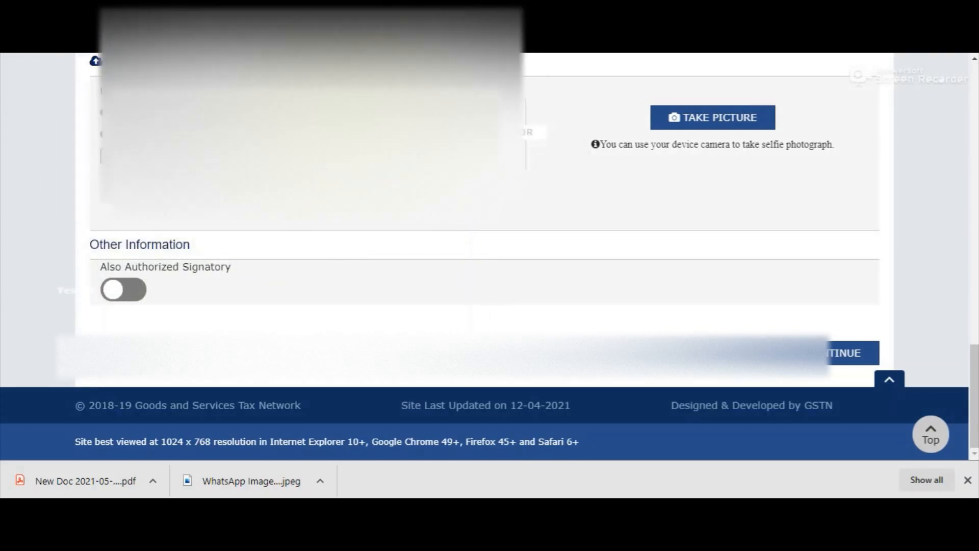
# Upload the proprietor's JPEG photo and mark them as Also Authorized Signatory
pyautogui.click(128, 157)
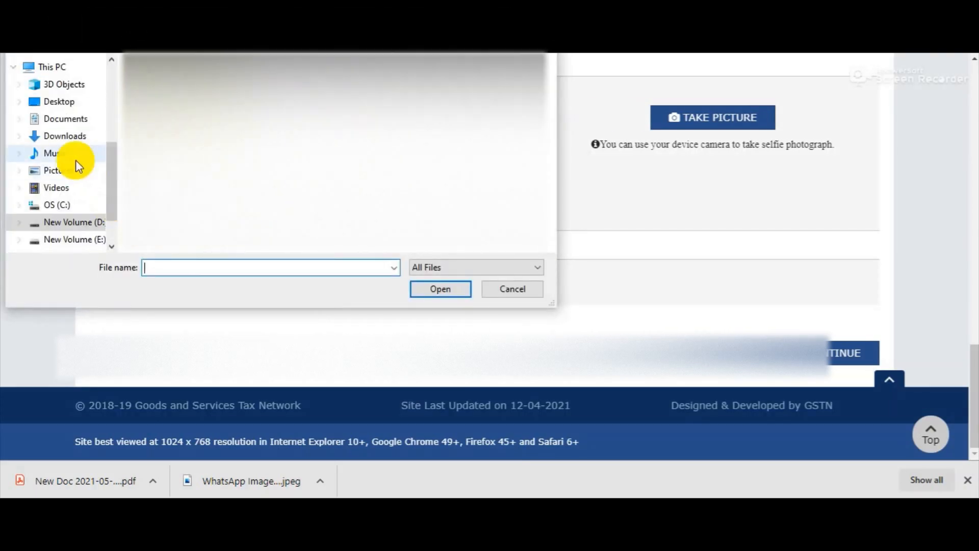
pyautogui.scroll(3, 83, 170)
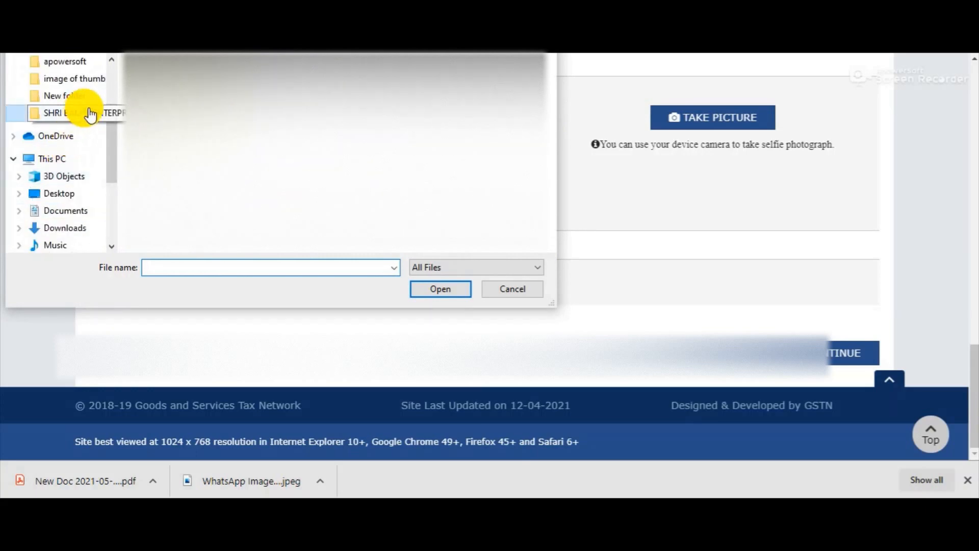
pyautogui.click(74, 112)
pyautogui.scroll(-3, 338, 204)
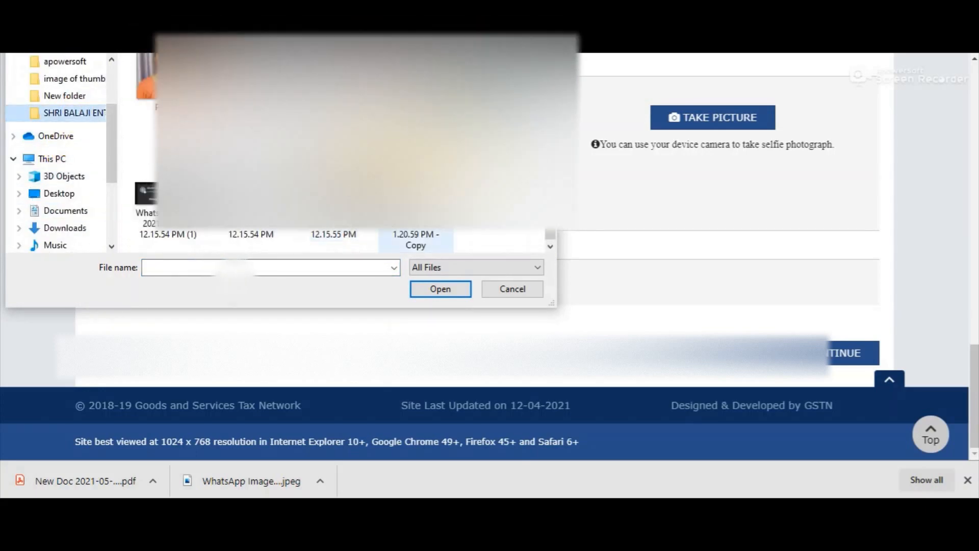
pyautogui.doubleClick(168, 81)
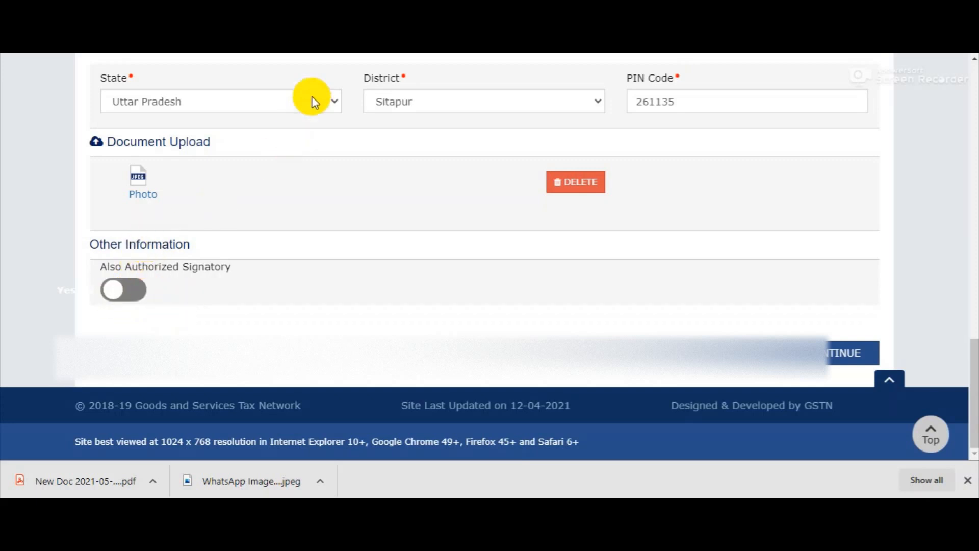
pyautogui.click(132, 291)
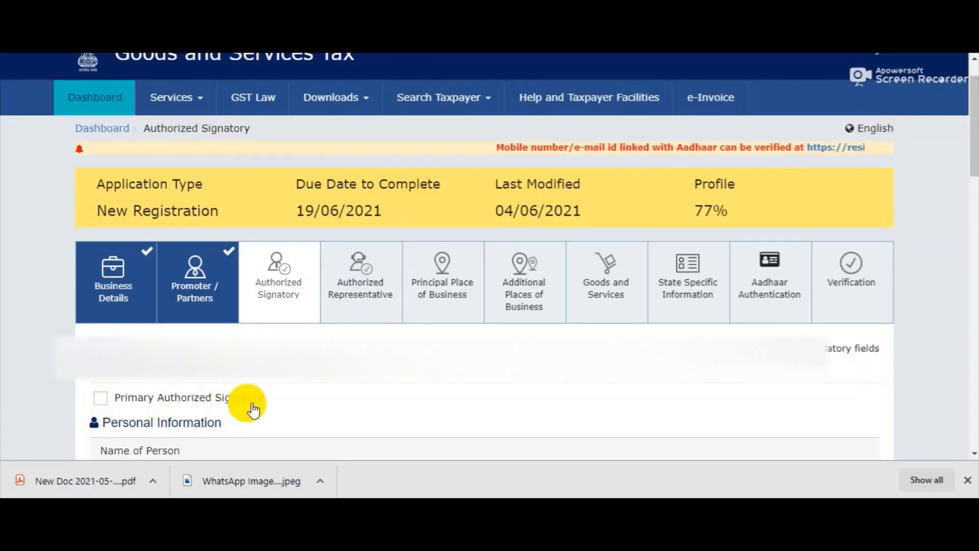
# Make the proprietor primary authorized signatory and save, leaving no authorized representative
pyautogui.click(104, 399)
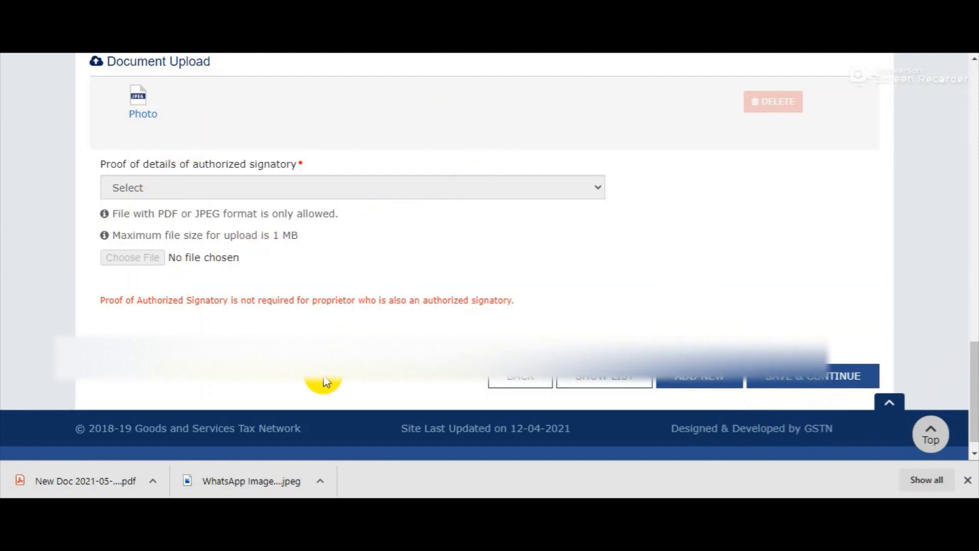
pyautogui.click(803, 386)
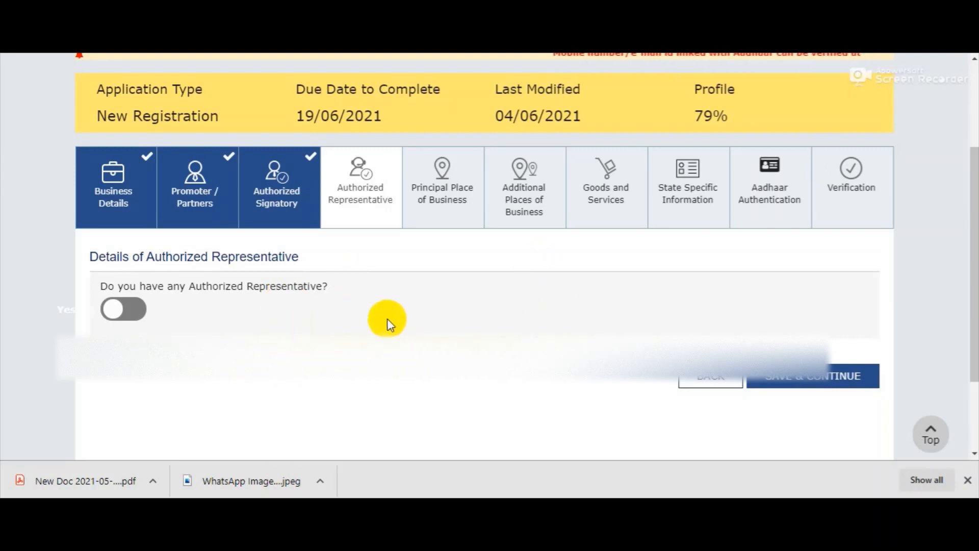
pyautogui.click(795, 376)
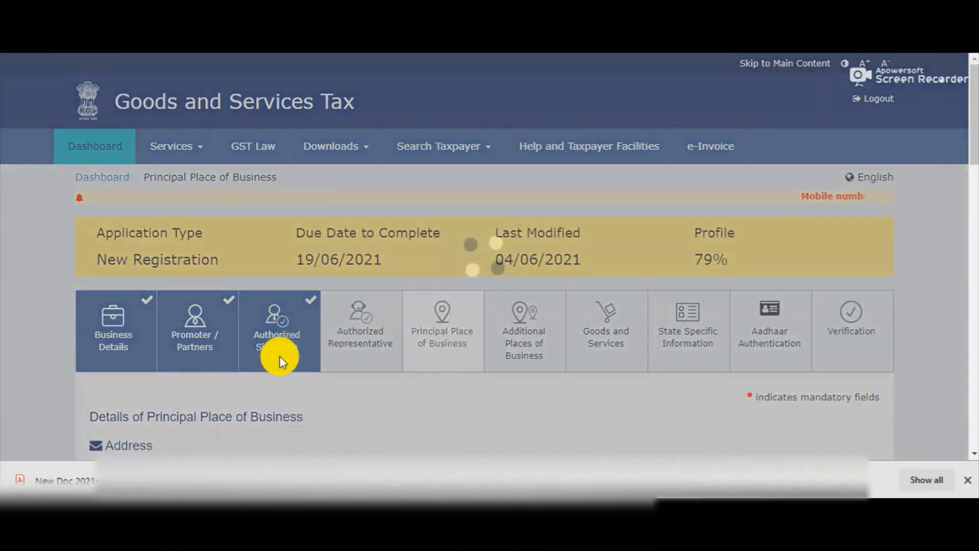
pyautogui.scroll(-3, 284, 357)
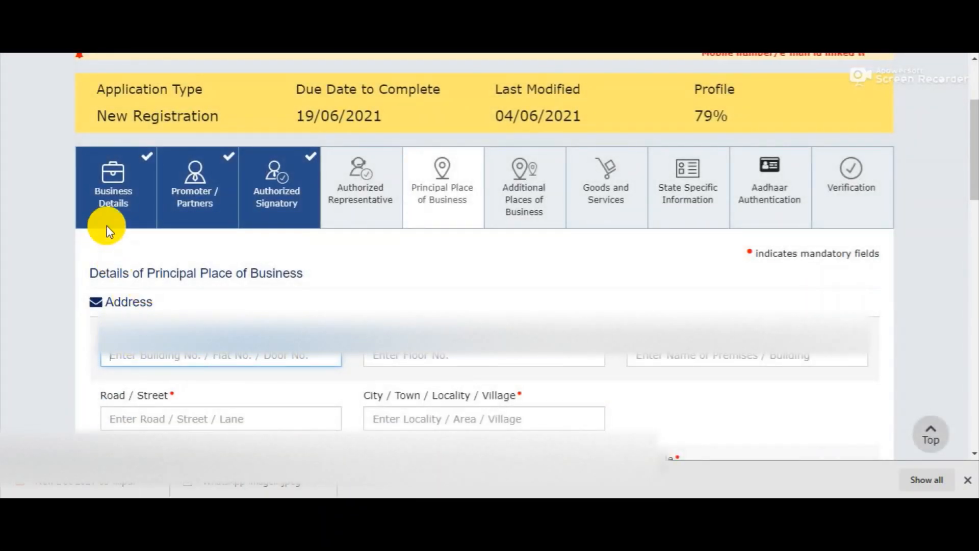
pyautogui.click(402, 69)
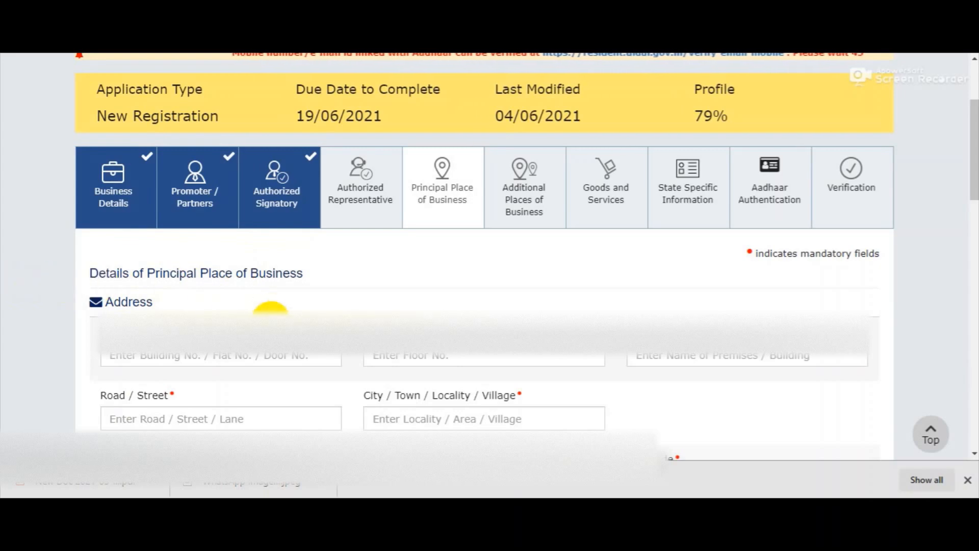
pyautogui.scroll(-3, 232, 347)
pyautogui.scroll(-7, 231, 351)
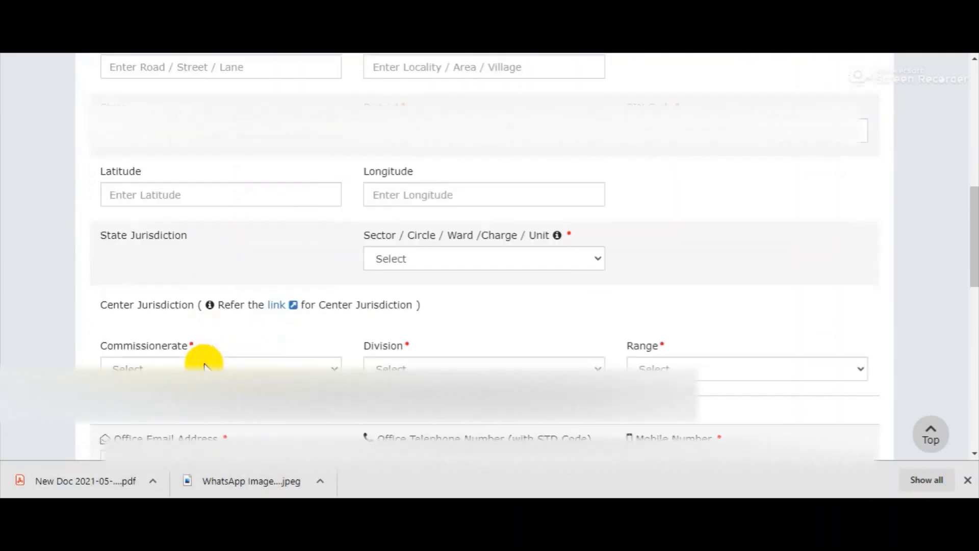
pyautogui.scroll(-9, 352, 235)
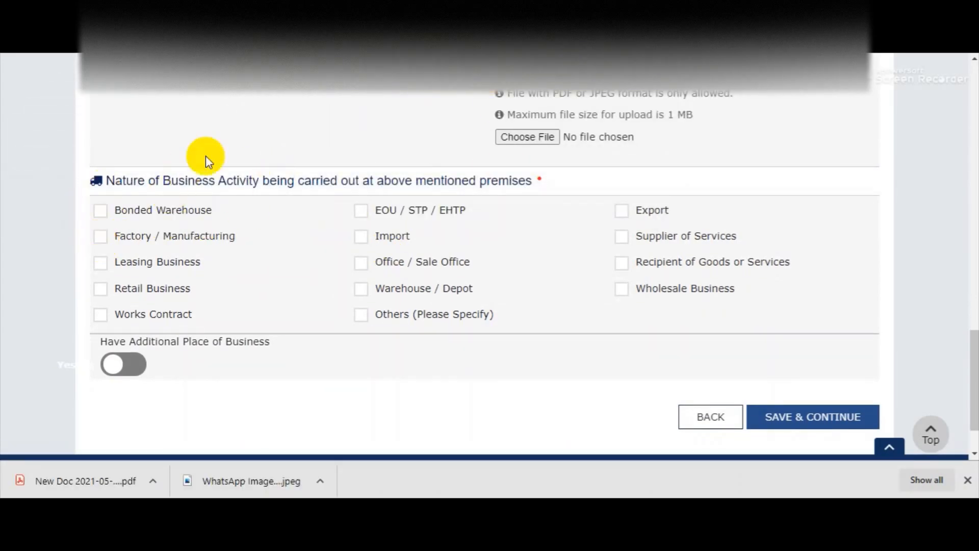
pyautogui.click(273, 76)
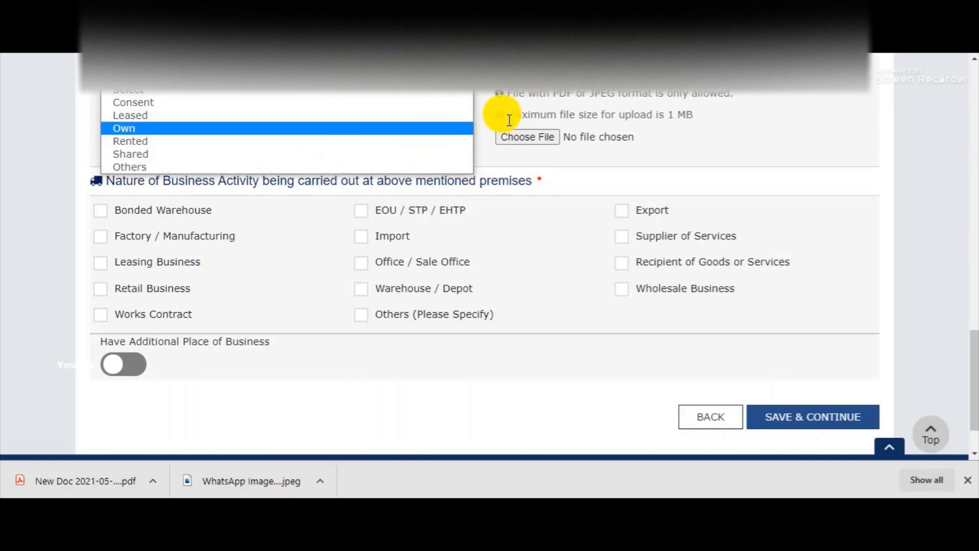
pyautogui.scroll(2, 452, 230)
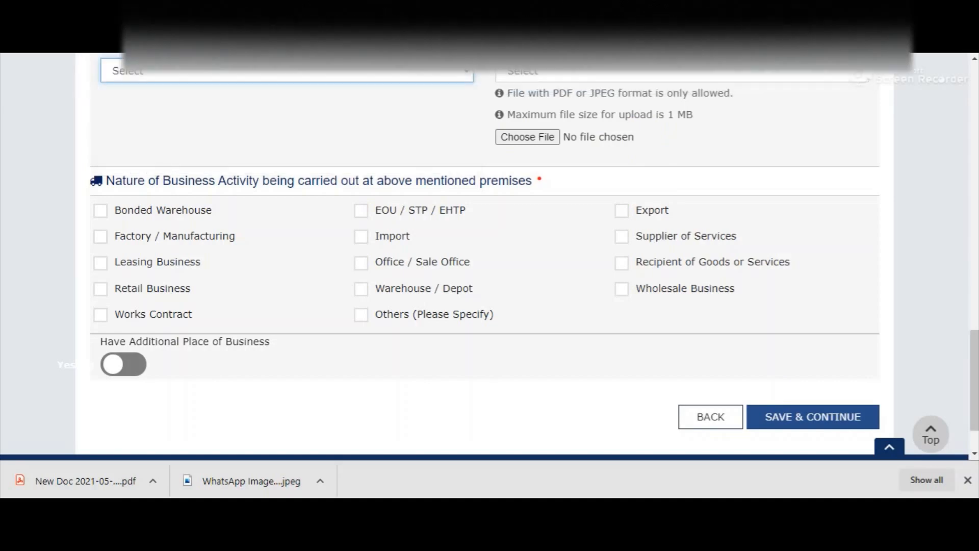
# Mark the premises as Rented and upload the Rent / Lease agreement as proof
pyautogui.click(210, 149)
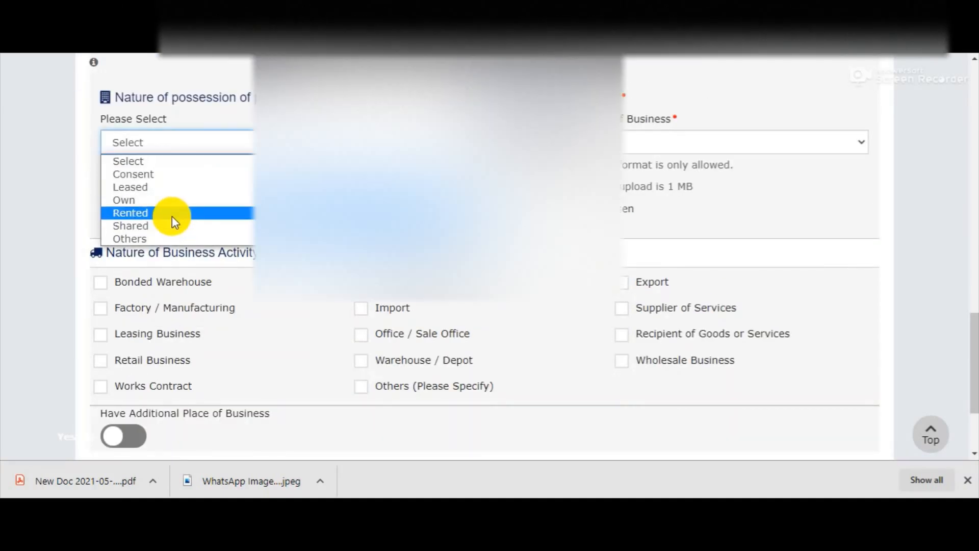
pyautogui.click(172, 213)
pyautogui.click(586, 142)
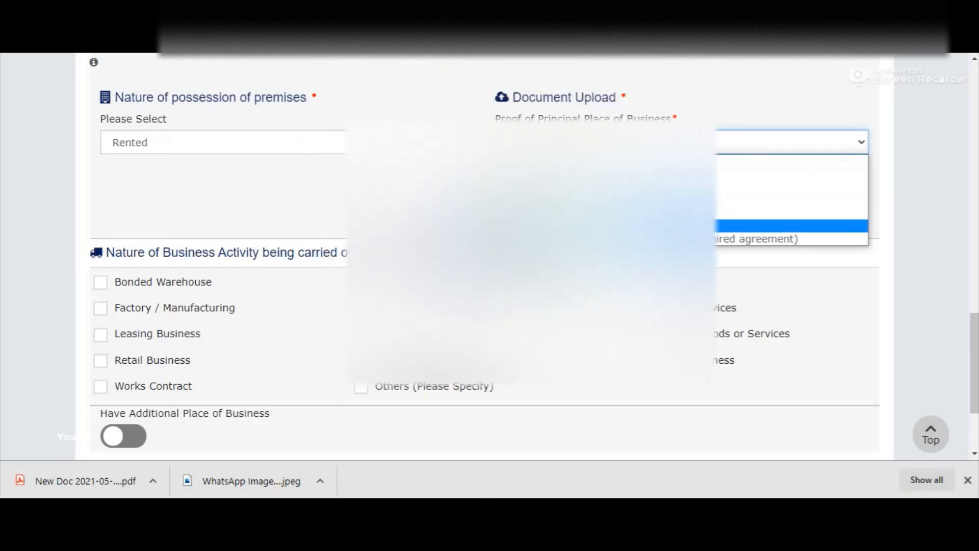
pyautogui.click(791, 225)
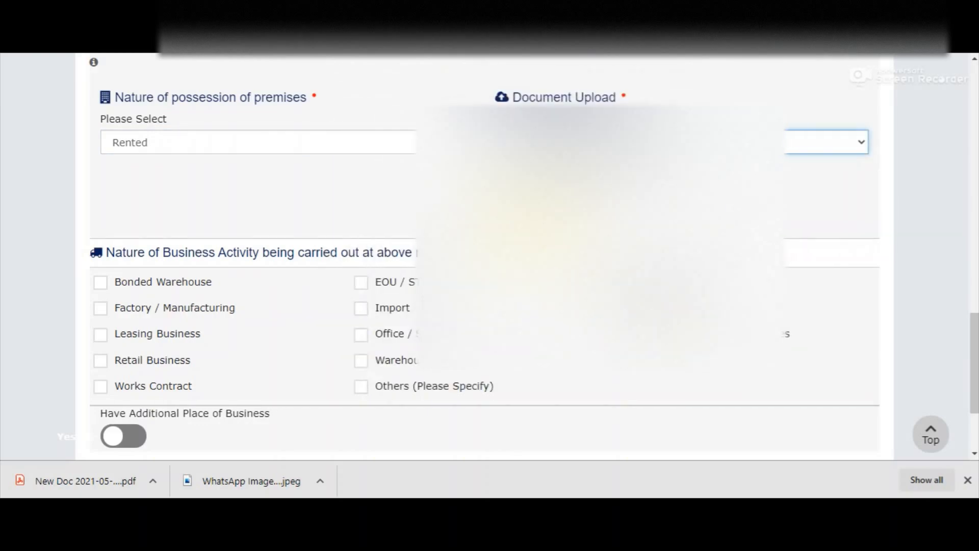
pyautogui.click(528, 209)
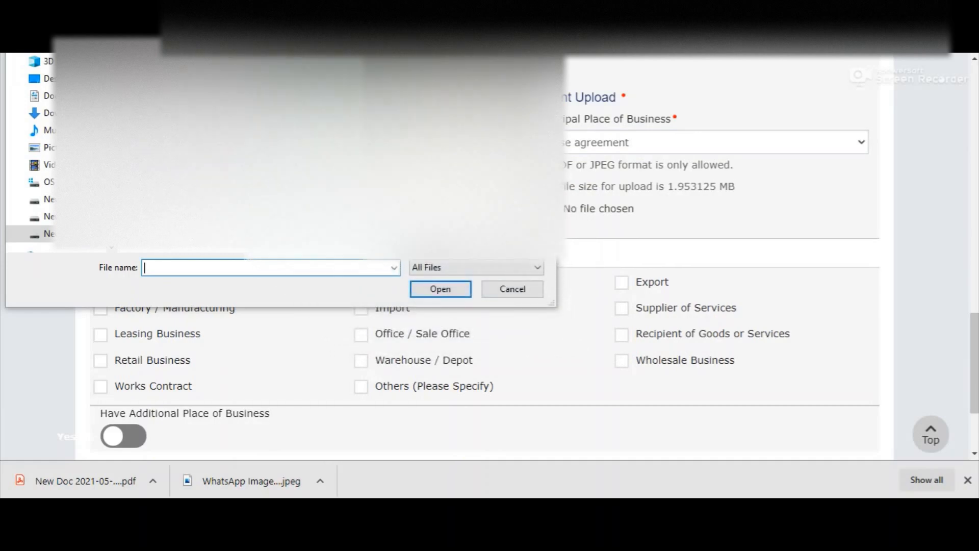
pyautogui.doubleClick(332, 161)
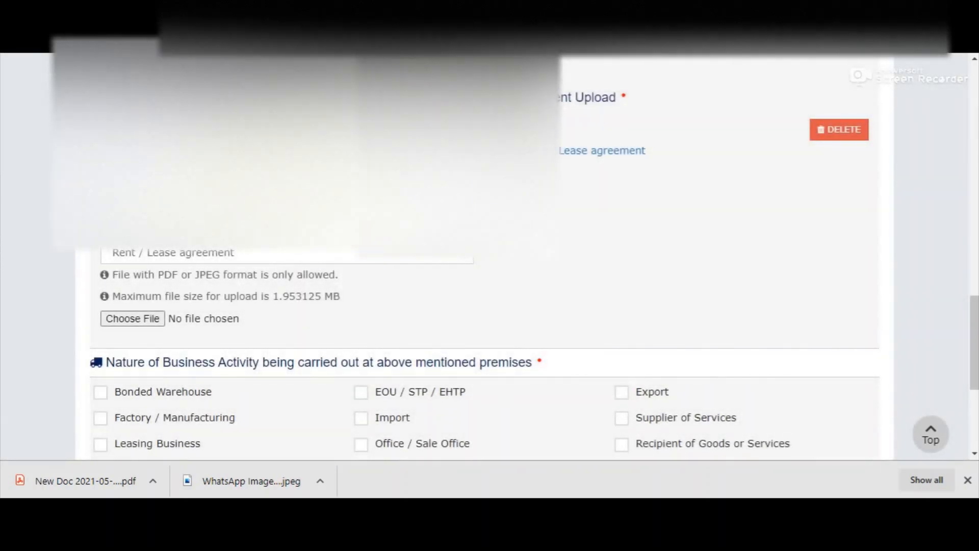
# Upload a Municipal Khata Copy as second proof and tick Works Contract
pyautogui.click(265, 257)
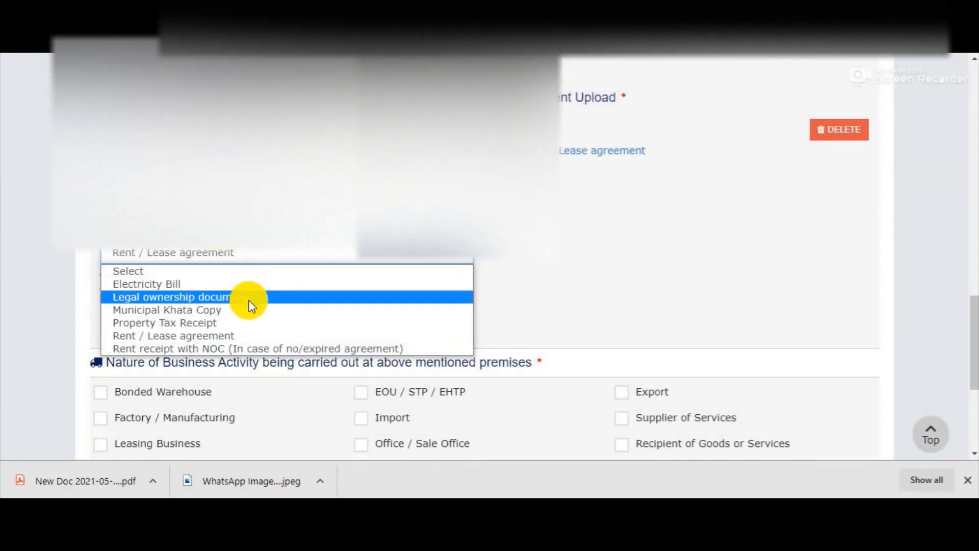
pyautogui.click(213, 311)
pyautogui.click(157, 315)
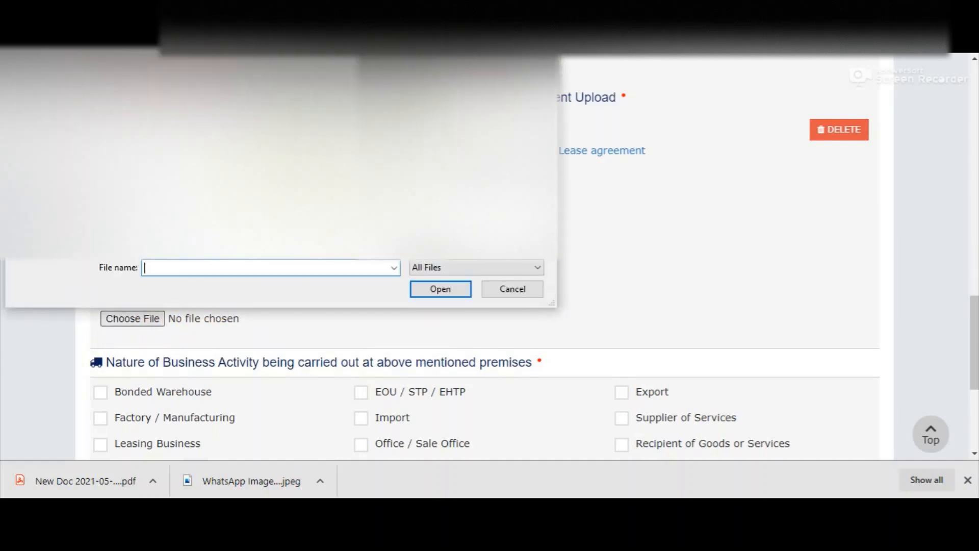
pyautogui.doubleClick(299, 153)
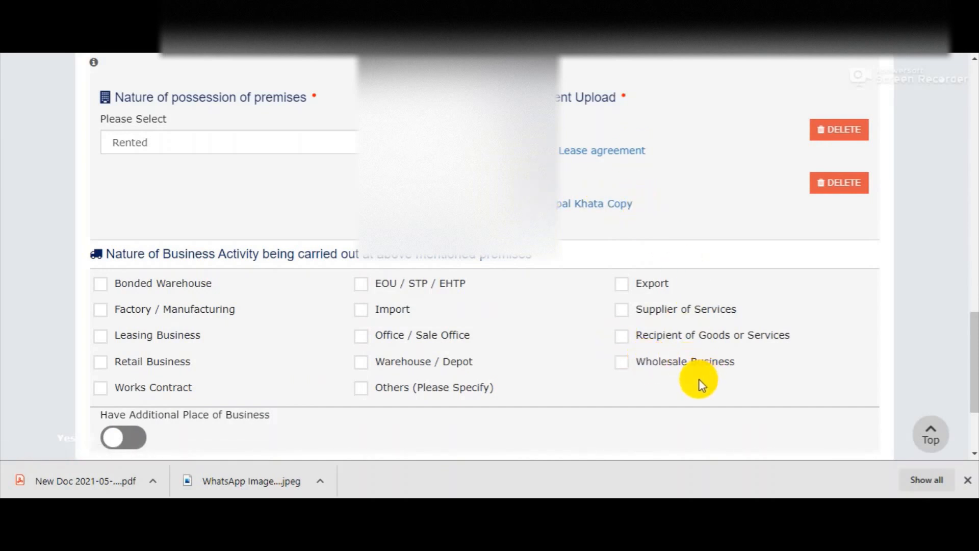
pyautogui.click(155, 387)
# Save the Principal Place of Business details and skip Additional Places of Business
pyautogui.scroll(-3, 165, 304)
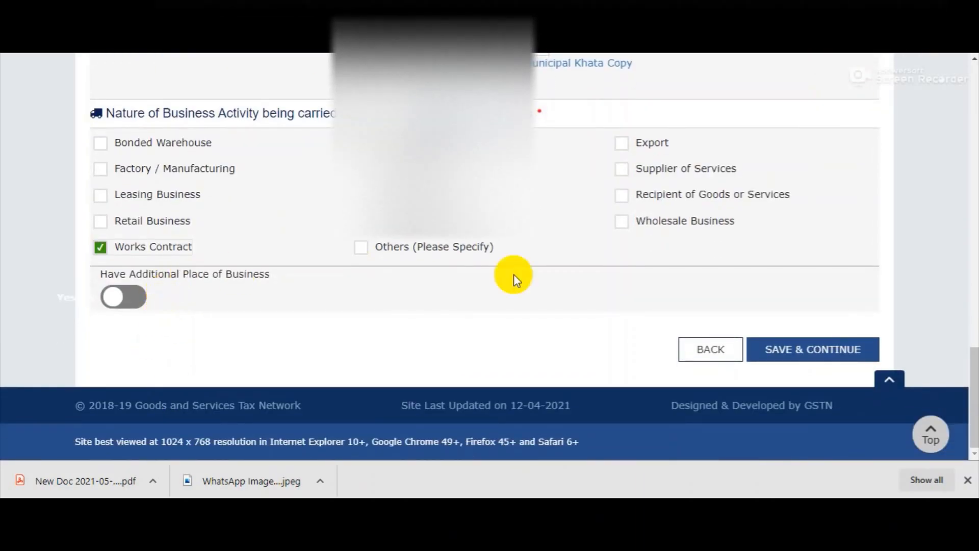
pyautogui.click(783, 346)
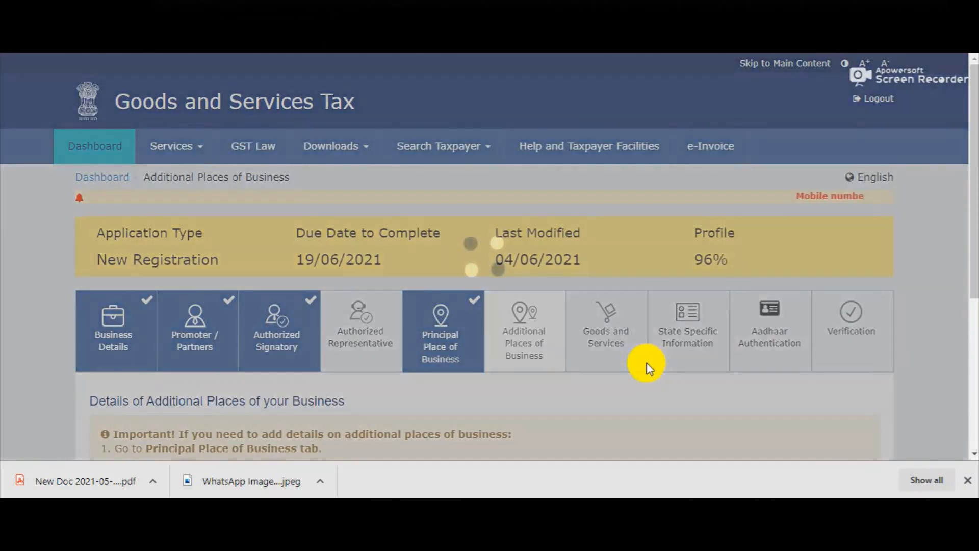
pyautogui.scroll(-3, 627, 363)
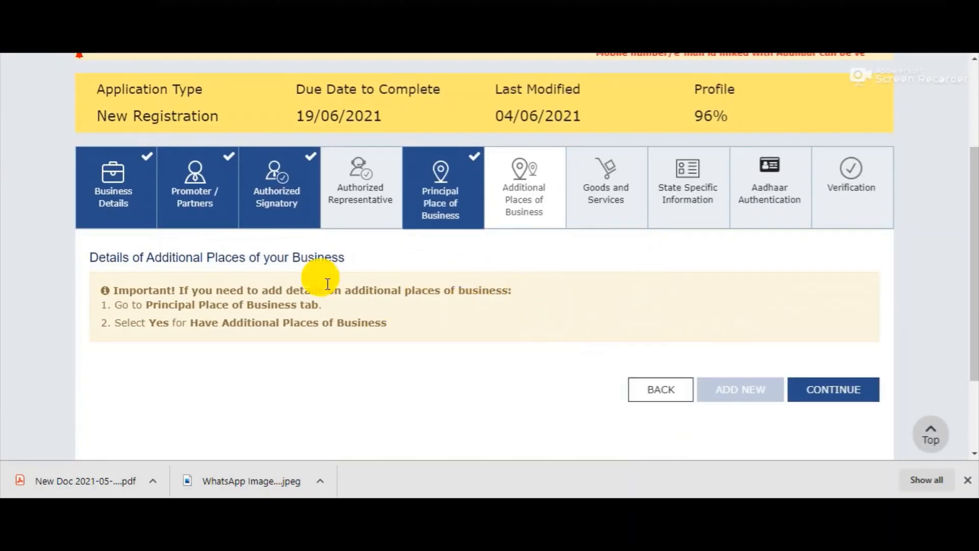
pyautogui.click(812, 401)
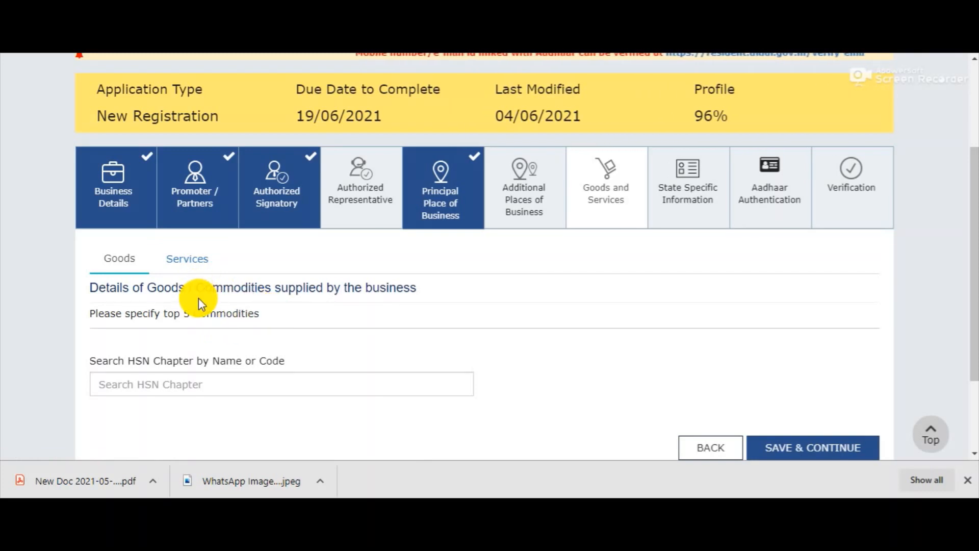
pyautogui.click(193, 386)
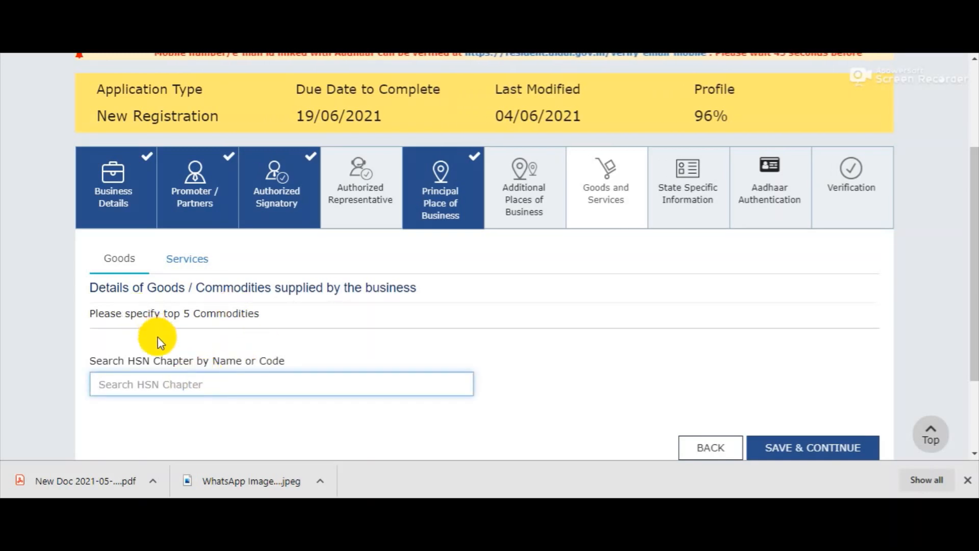
pyautogui.write('WORK CONTR')
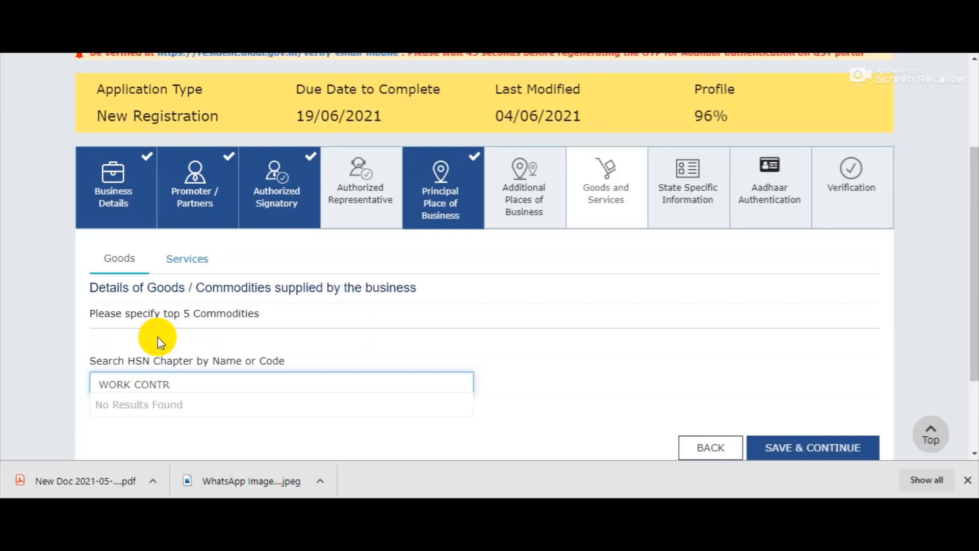
pyautogui.moveTo(170, 380); pyautogui.dragTo(87, 383)
pyautogui.press('BackSpace')
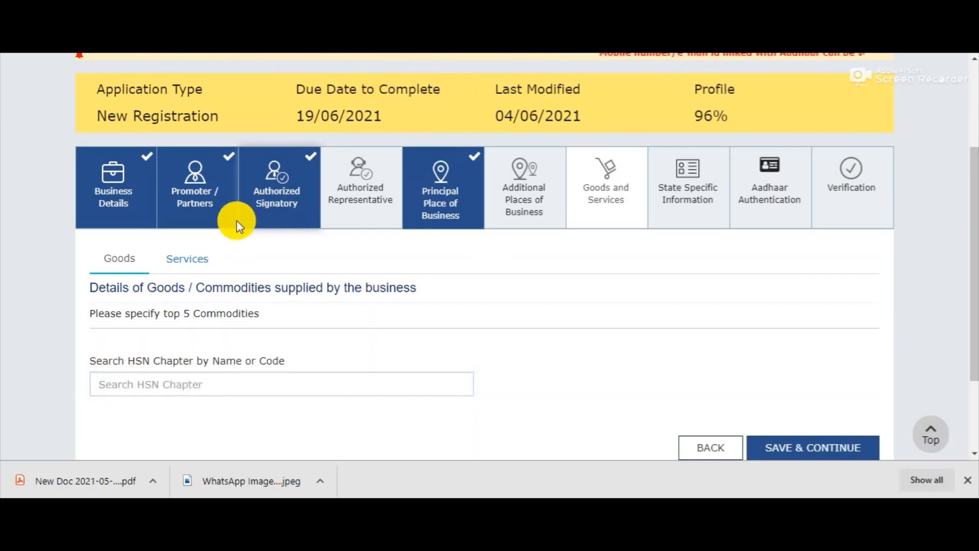
# Add services 997223 Land sales and 997224 to the services offered list
pyautogui.click(208, 270)
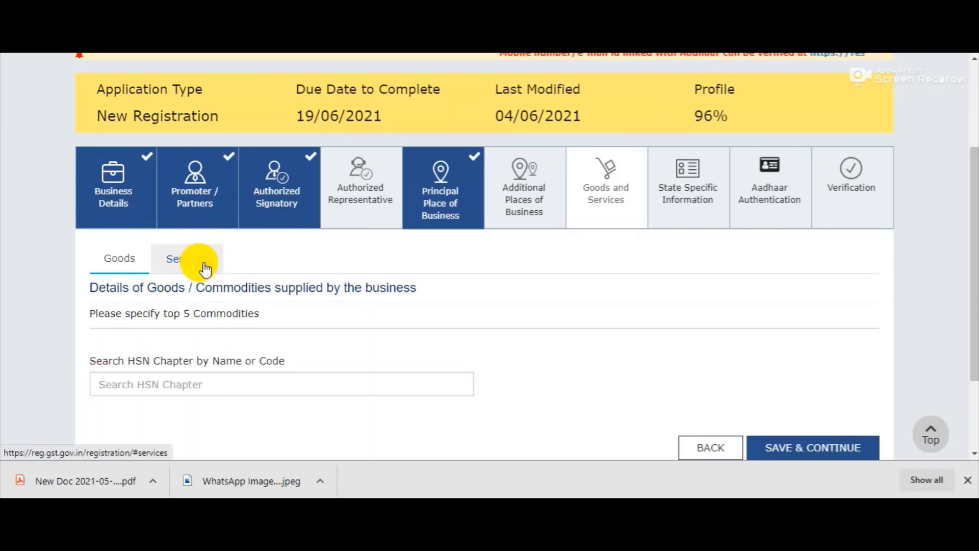
pyautogui.click(166, 381)
pyautogui.write('997223')
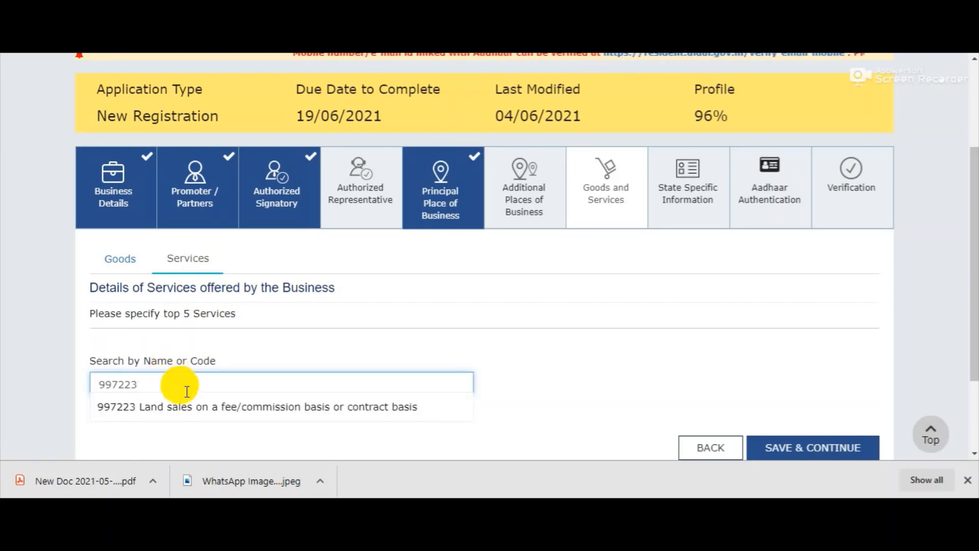
pyautogui.click(196, 407)
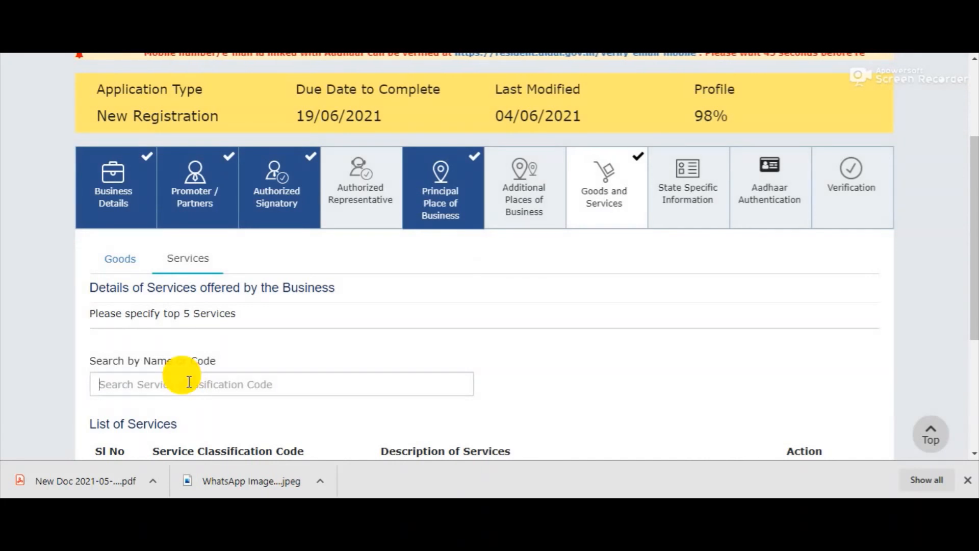
pyautogui.click(189, 382)
pyautogui.write('997223')
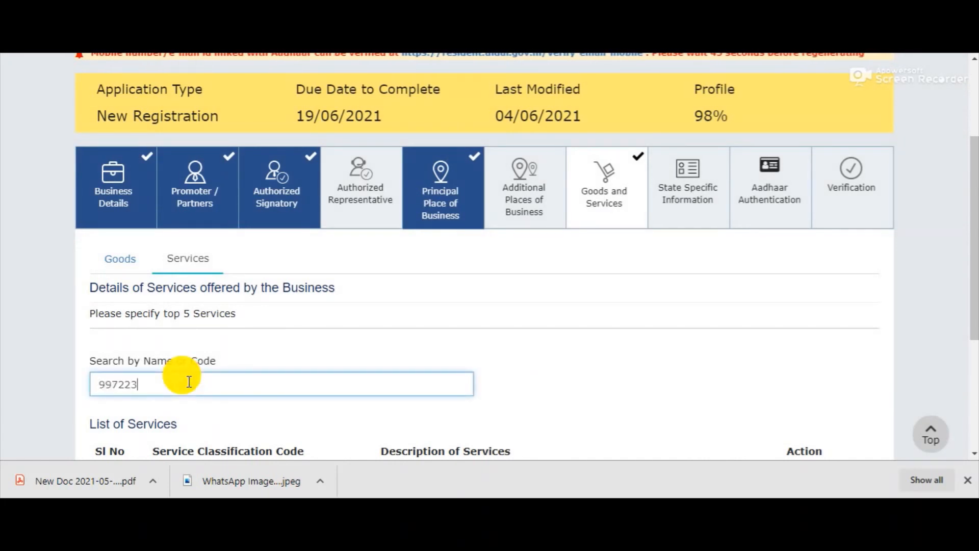
pyautogui.press('BackSpace')
pyautogui.press('BackSpace')
pyautogui.write('24')
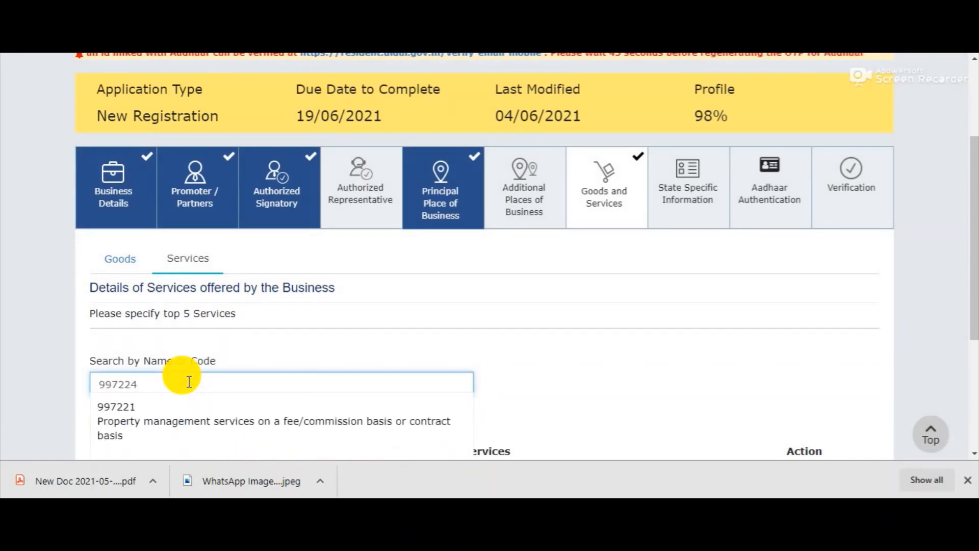
pyautogui.click(201, 429)
pyautogui.scroll(-4, 374, 353)
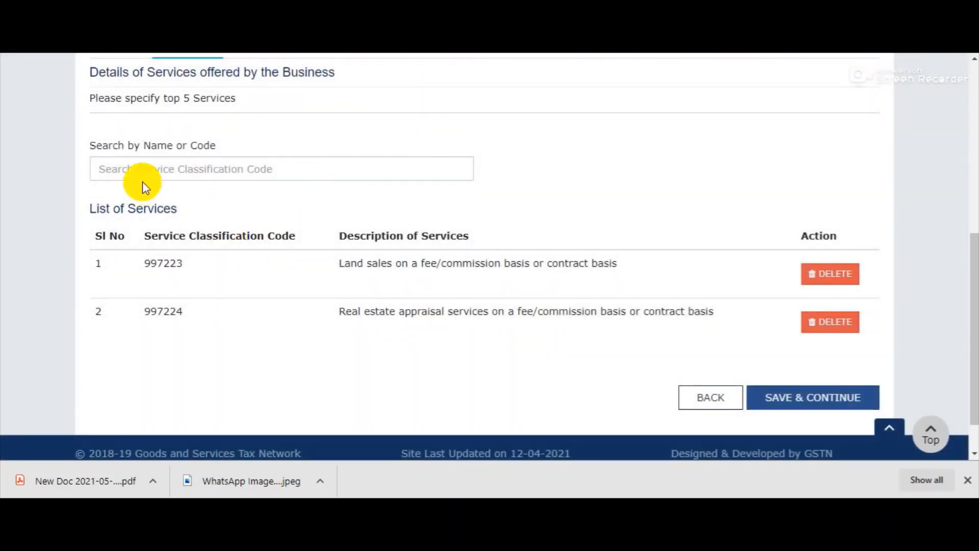
# Add services 998911 Publishing, 997222 Building sales and 997221 Property management
pyautogui.click(146, 165)
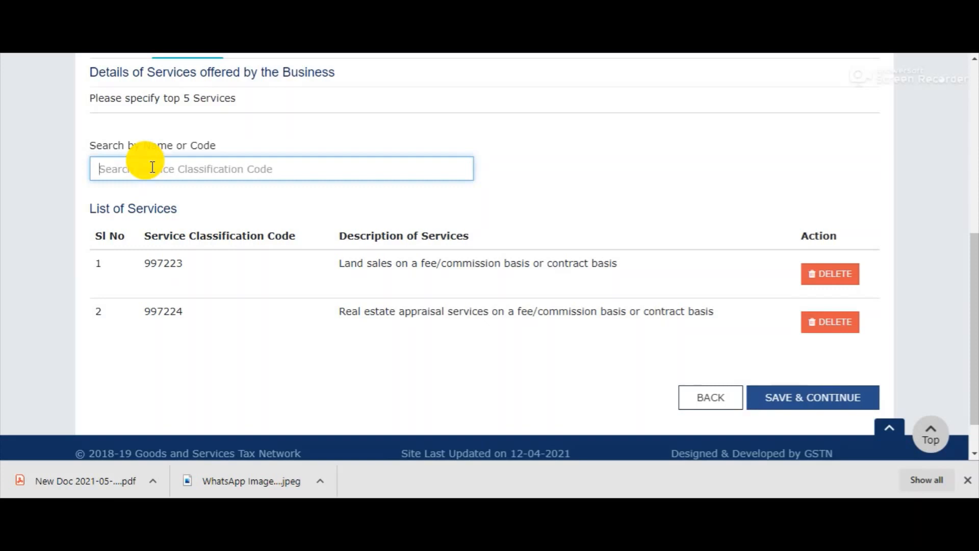
pyautogui.write('99891')
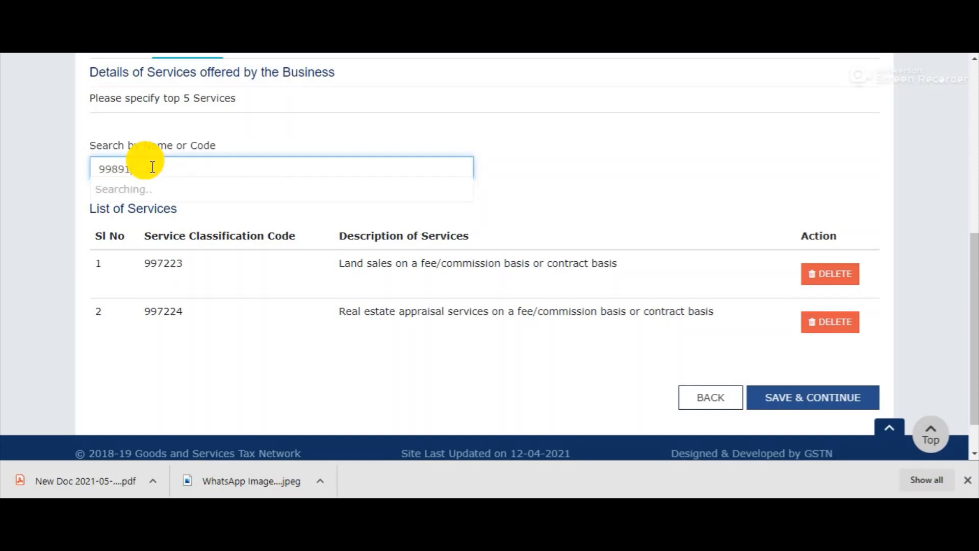
pyautogui.write('1')
pyautogui.click(147, 191)
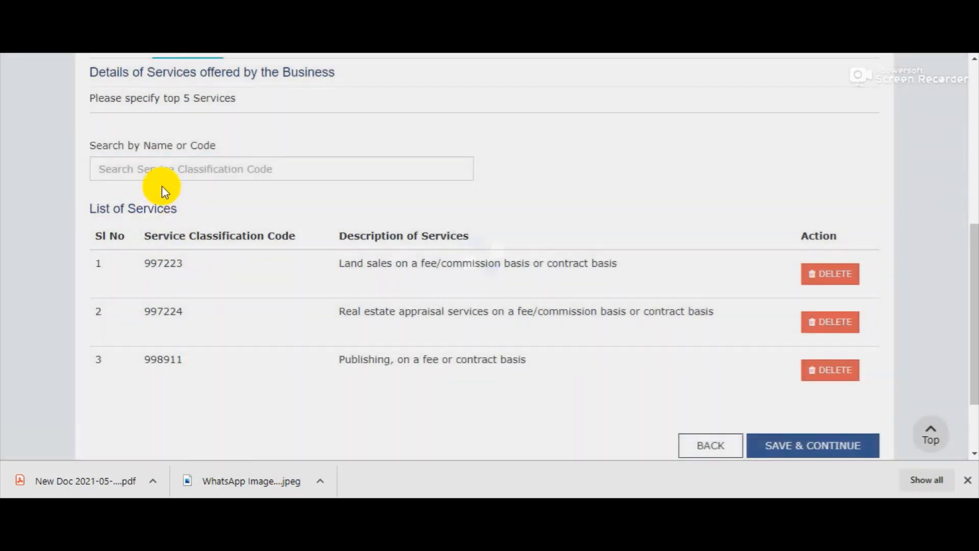
pyautogui.click(171, 163)
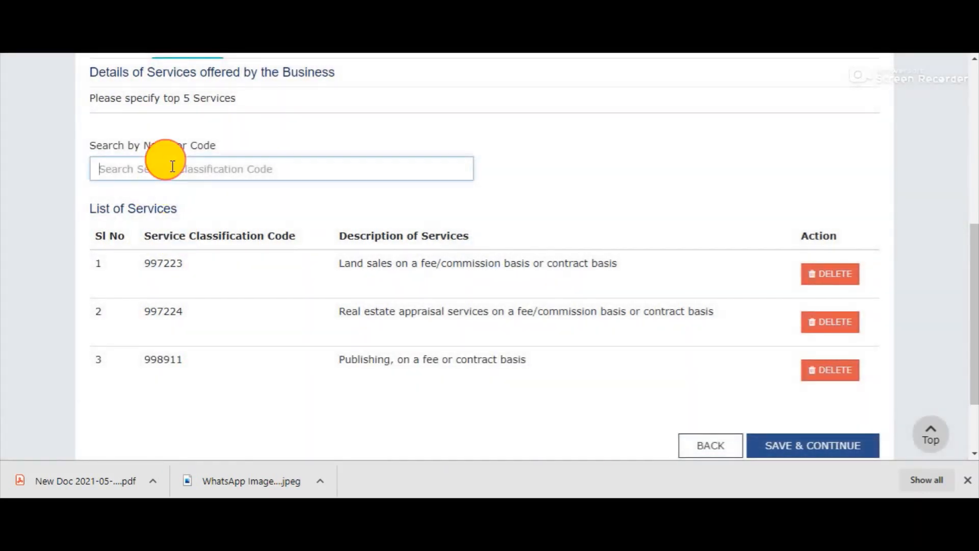
pyautogui.write('99')
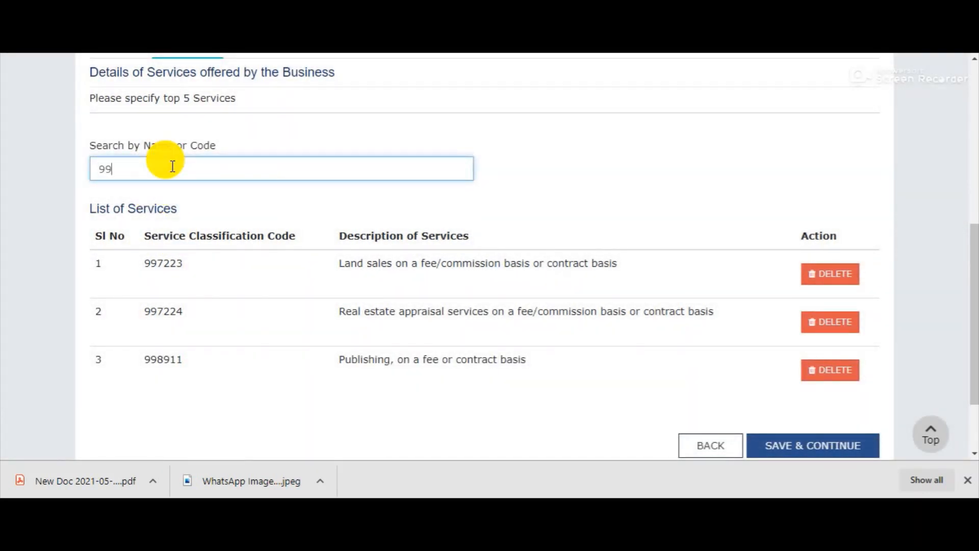
pyautogui.write('7222')
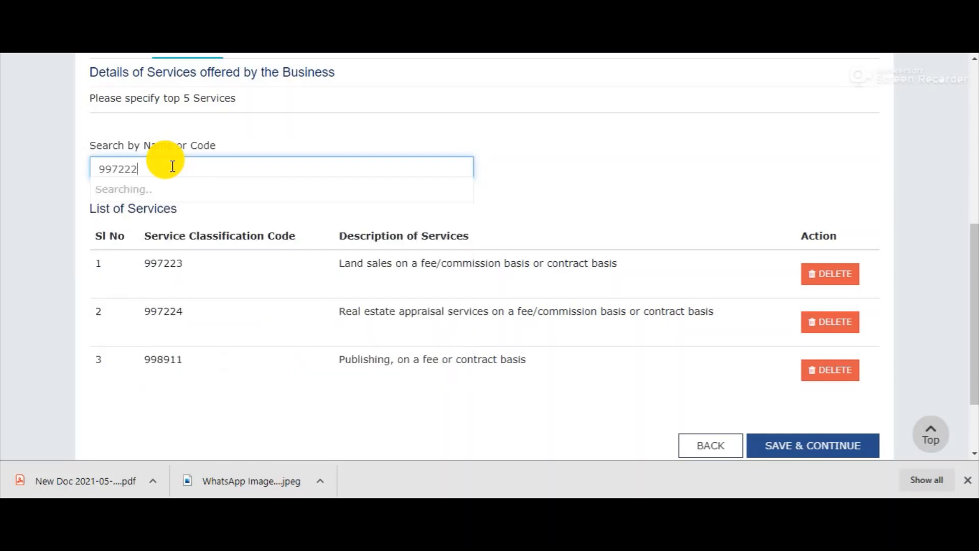
pyautogui.click(162, 190)
pyautogui.scroll(-3, 153, 65)
pyautogui.scroll(3, 148, 87)
pyautogui.click(150, 161)
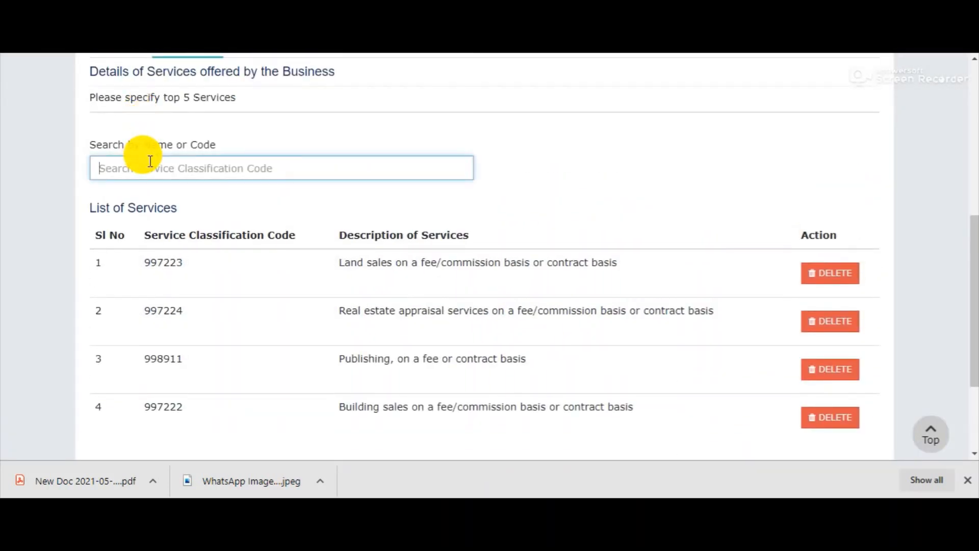
pyautogui.write('99')
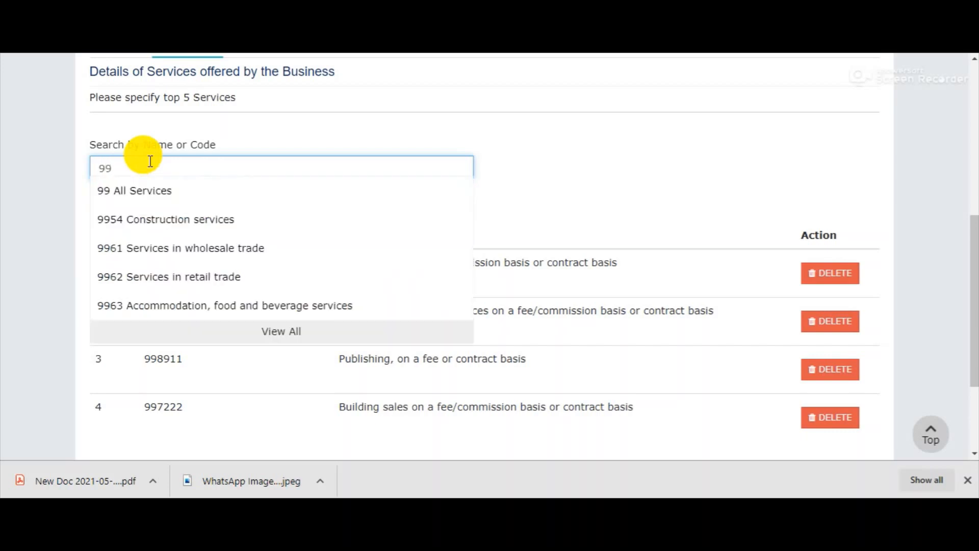
pyautogui.write('722')
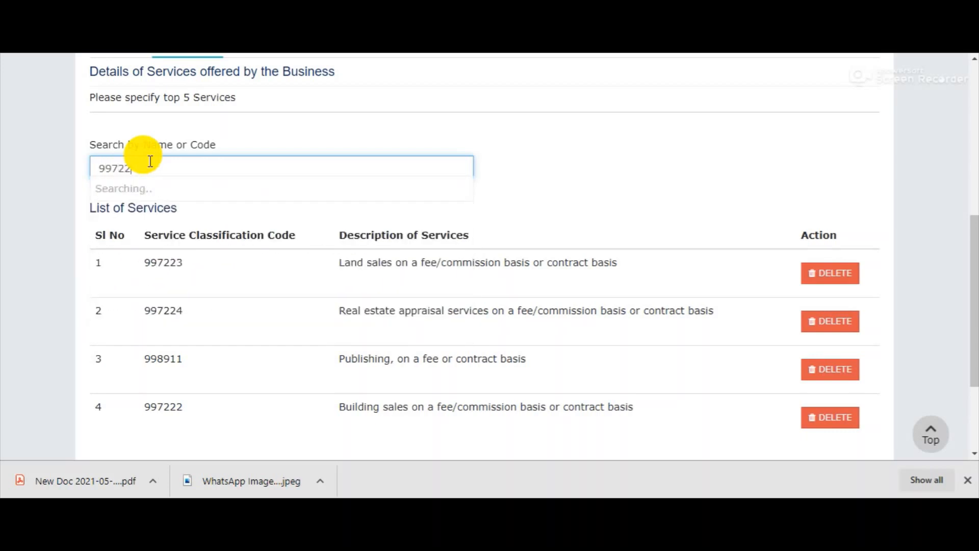
pyautogui.write('1')
pyautogui.click(207, 198)
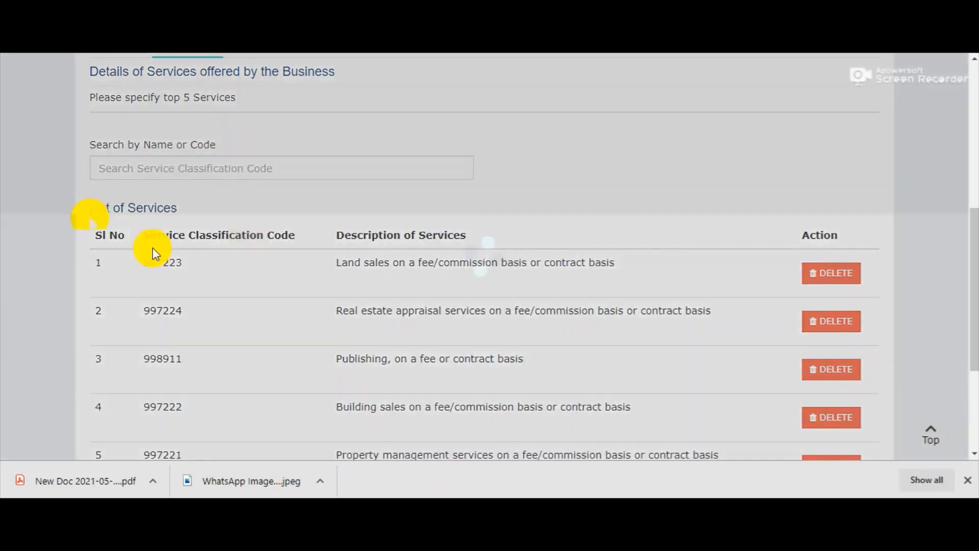
pyautogui.scroll(-1, 386, 204)
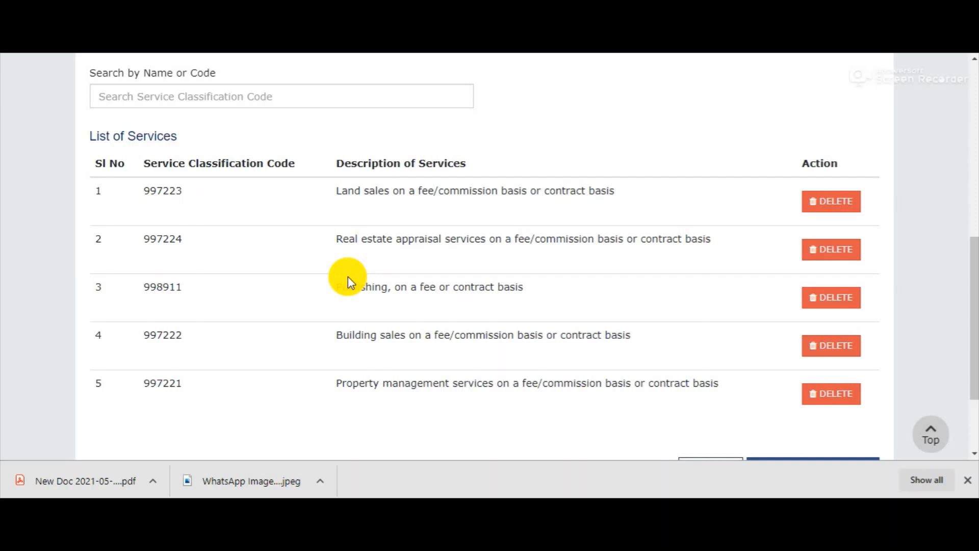
pyautogui.scroll(-2, 753, 376)
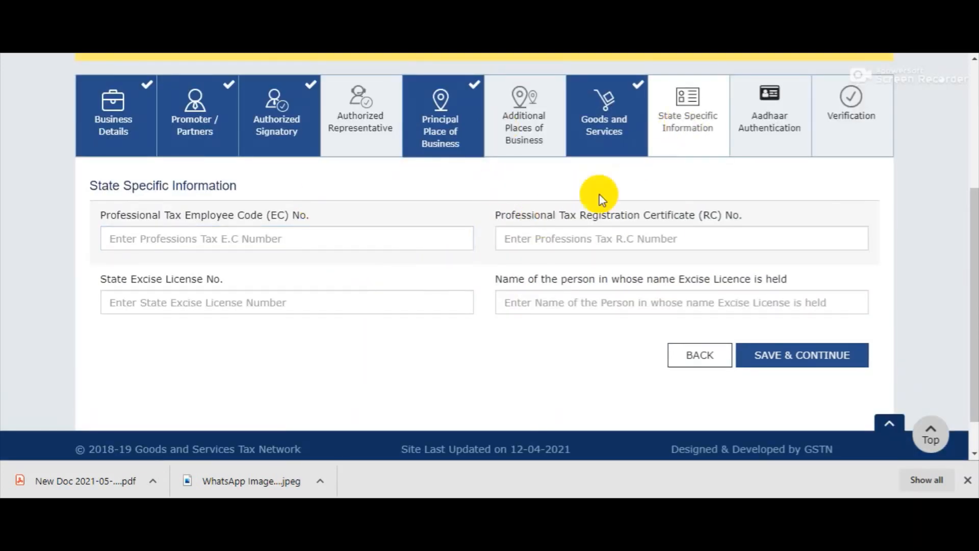
# Leave every State Specific Information field blank and save to continue
pyautogui.scroll(3, 507, 219)
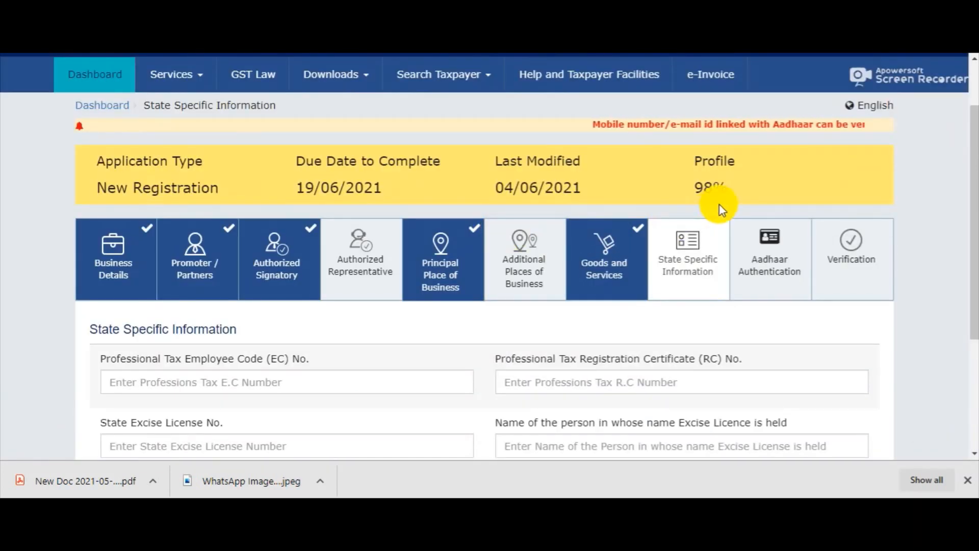
pyautogui.scroll(-3, 710, 221)
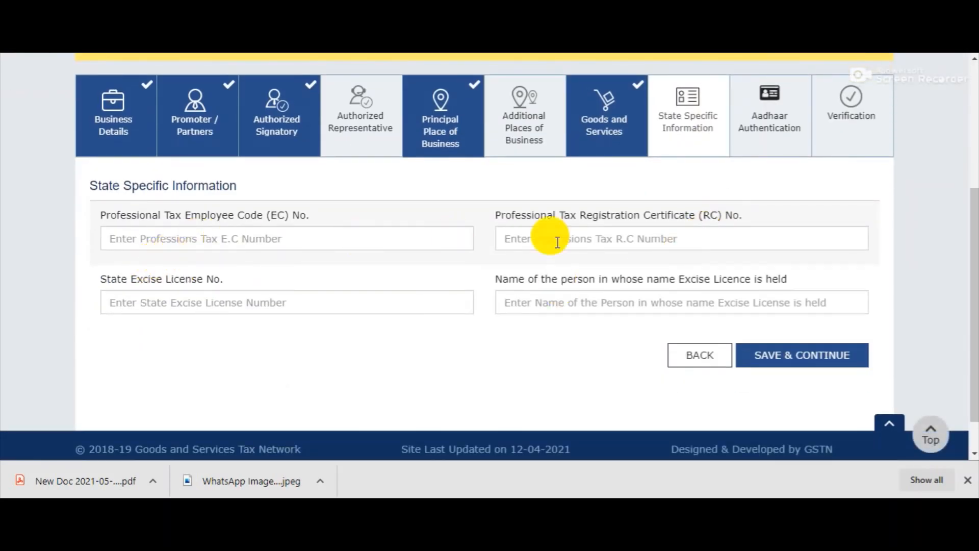
pyautogui.click(799, 358)
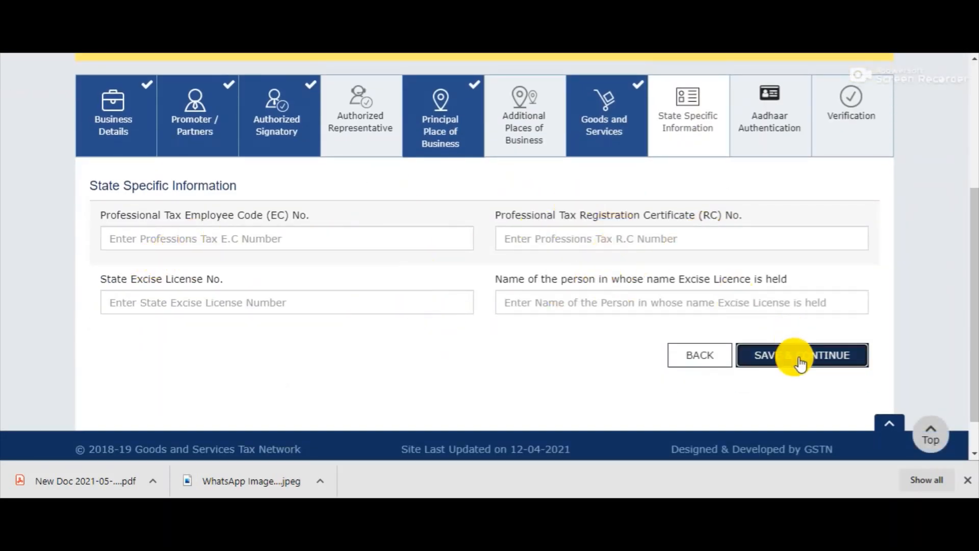
# Set Aadhaar authentication to No, dismiss the notice, and tick the Verification declaration
pyautogui.scroll(-1, 474, 278)
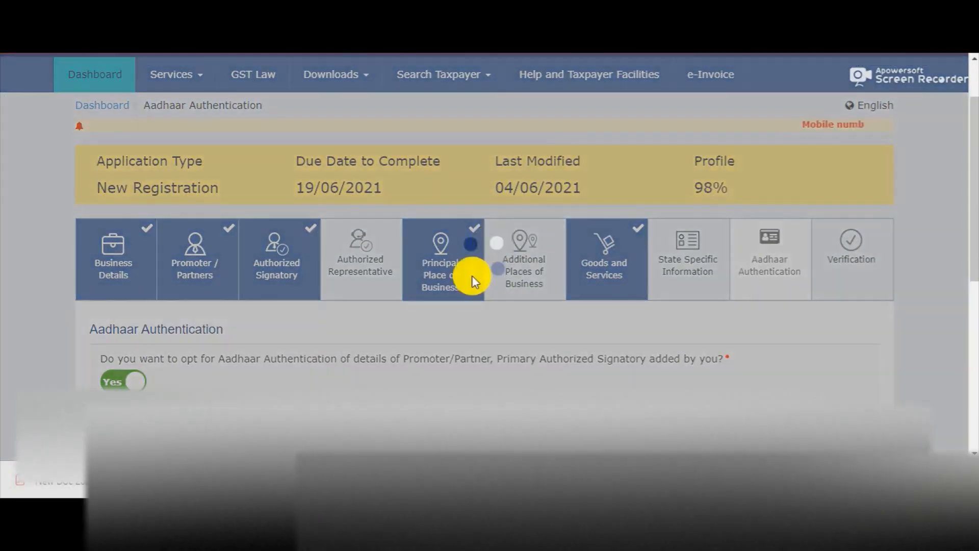
pyautogui.scroll(-8, 472, 276)
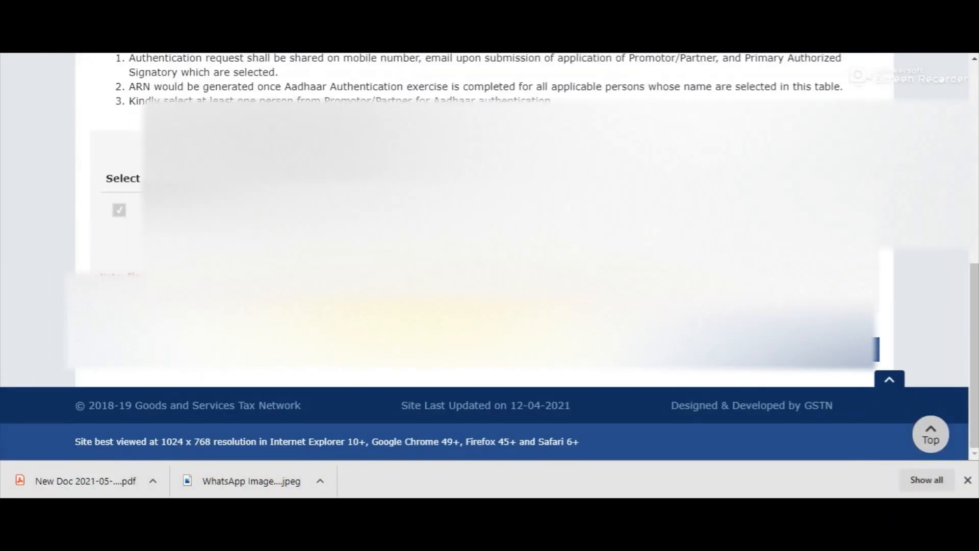
pyautogui.scroll(5, 403, 58)
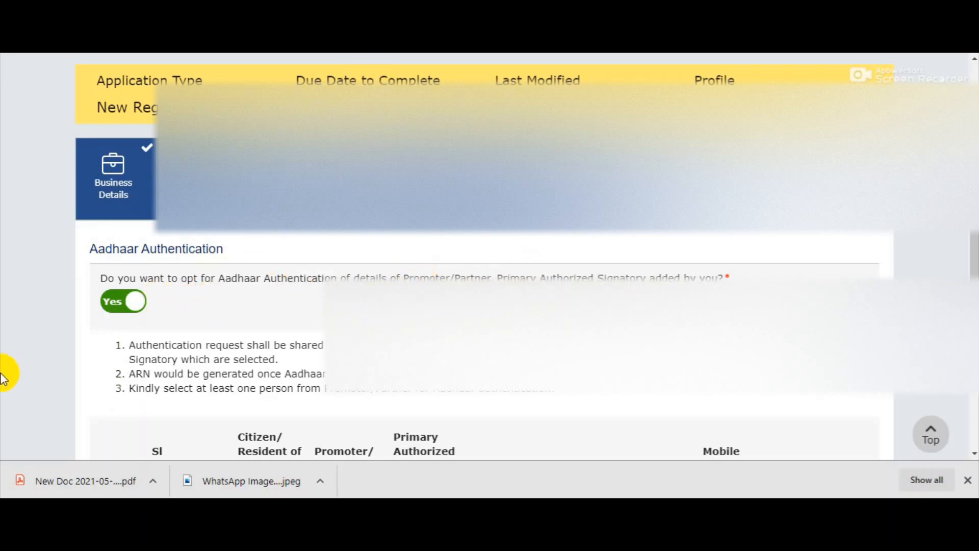
pyautogui.click(133, 305)
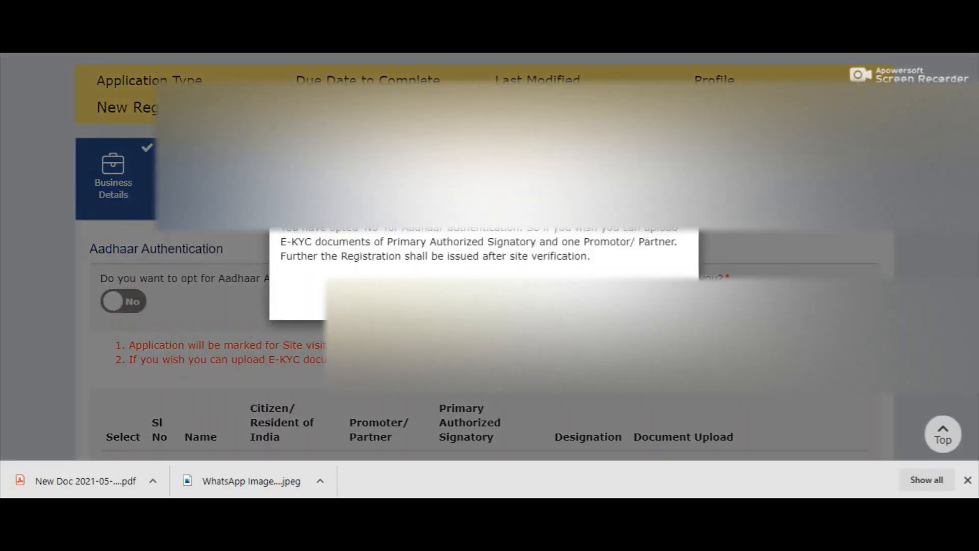
pyautogui.click(669, 298)
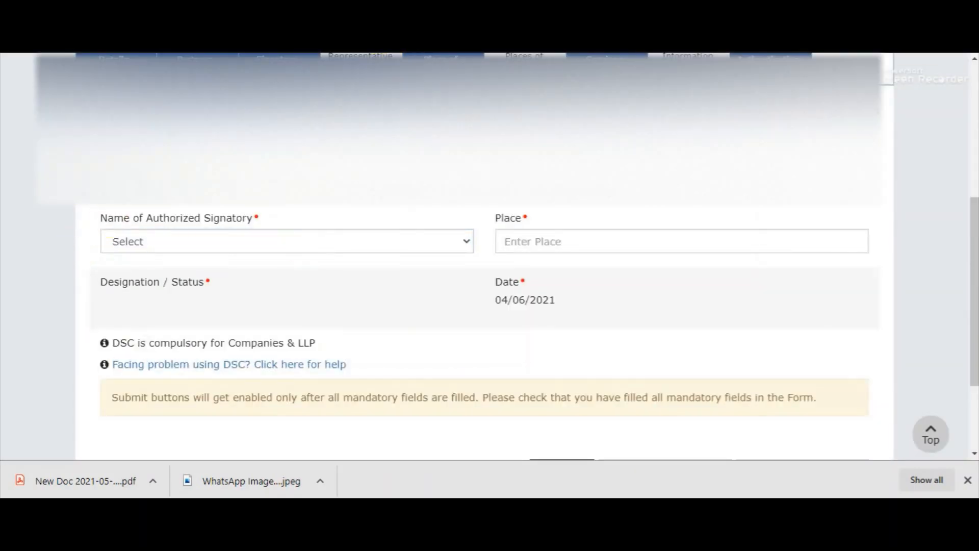
pyautogui.click(112, 165)
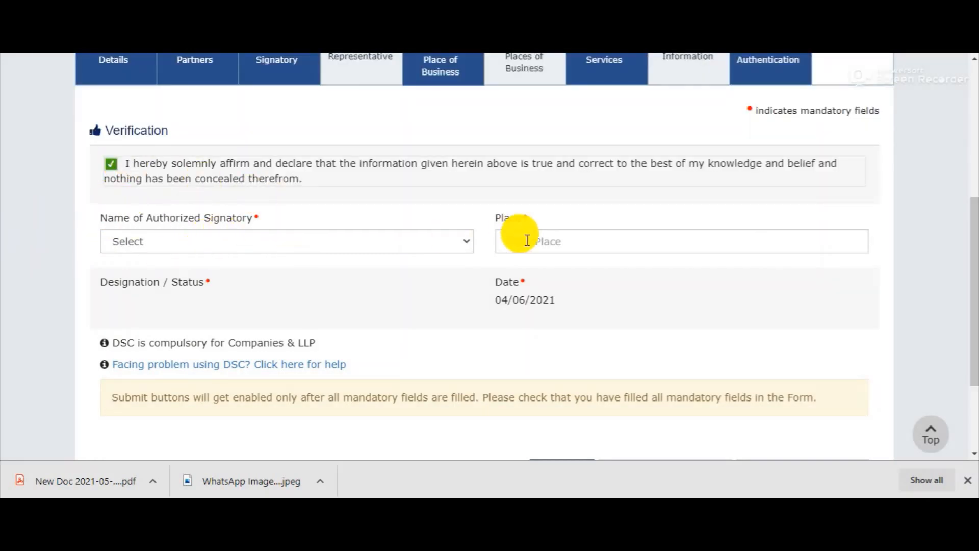
# Run a Google search for uidai from a new Chrome tab
pyautogui.scroll(-3, 542, 313)
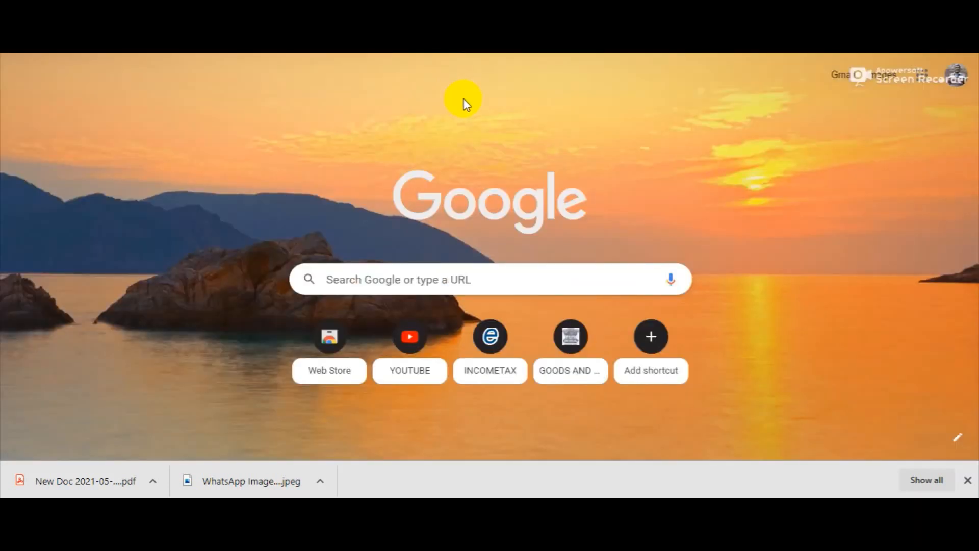
pyautogui.click(373, 281)
pyautogui.write('uid')
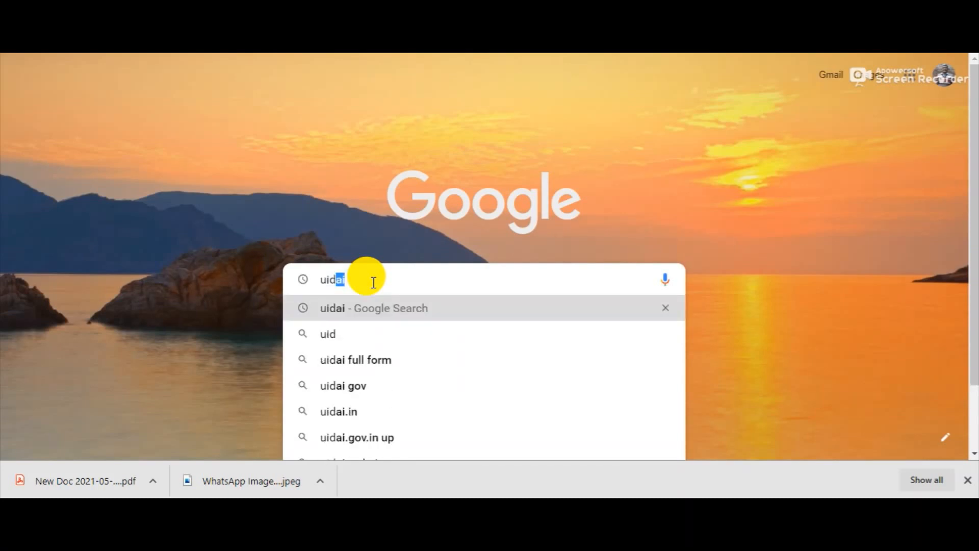
pyautogui.press('Return')
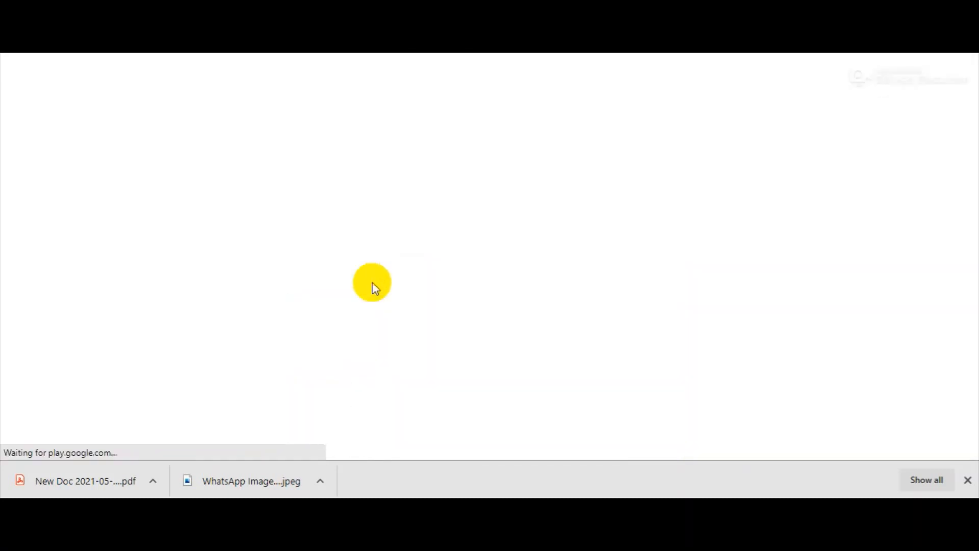
# Open the official UIDAI site's Verify an Aadhaar Number page and select the Aadhaar Number field
pyautogui.click(142, 217)
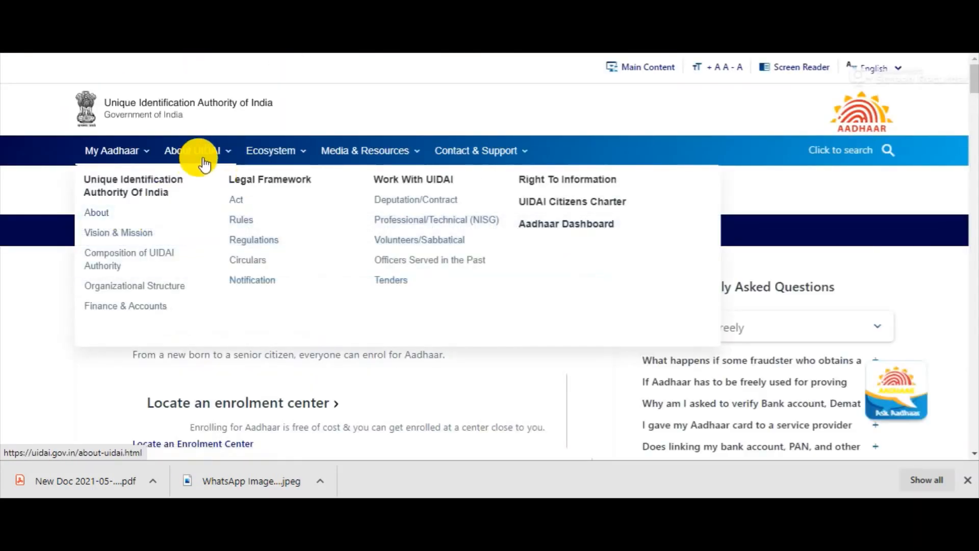
pyautogui.moveTo(124, 159)
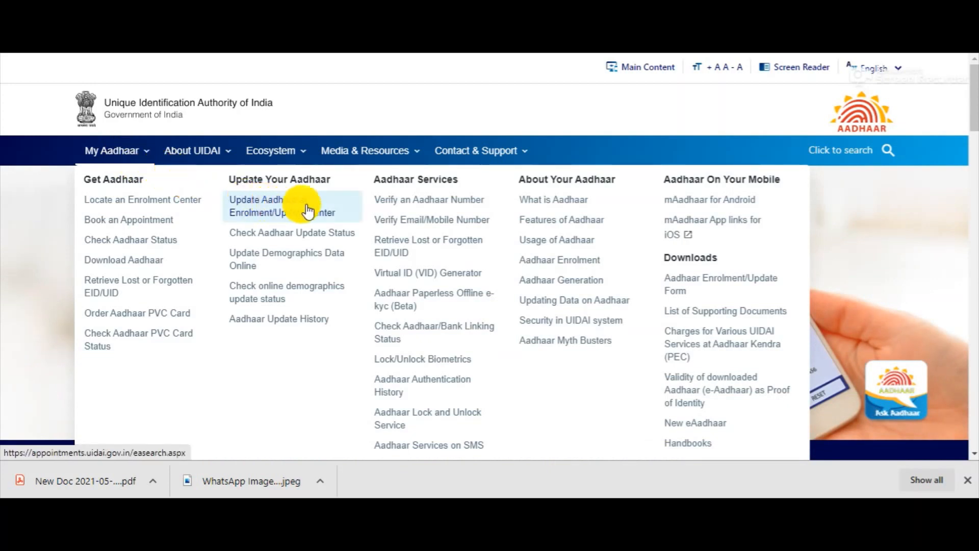
pyautogui.click(397, 211)
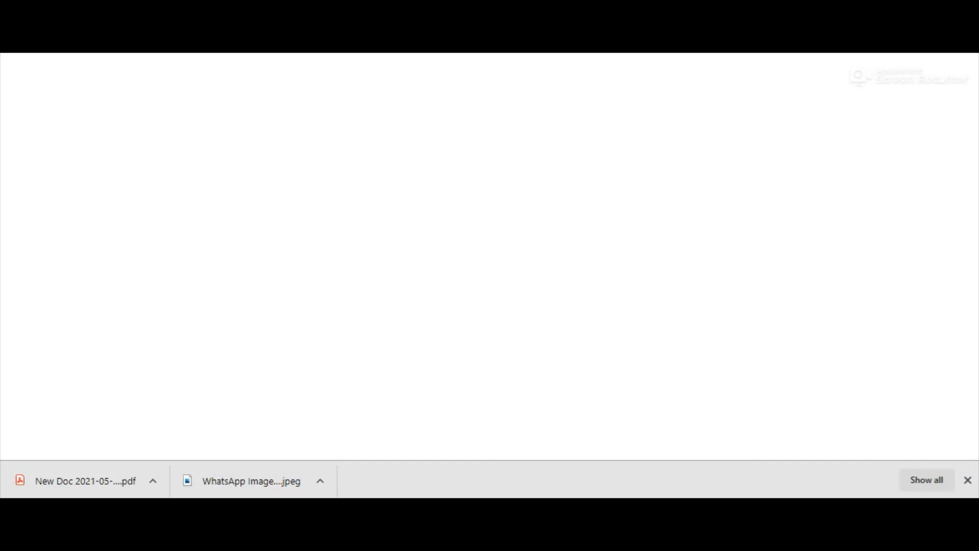
pyautogui.scroll(-1, 582, 117)
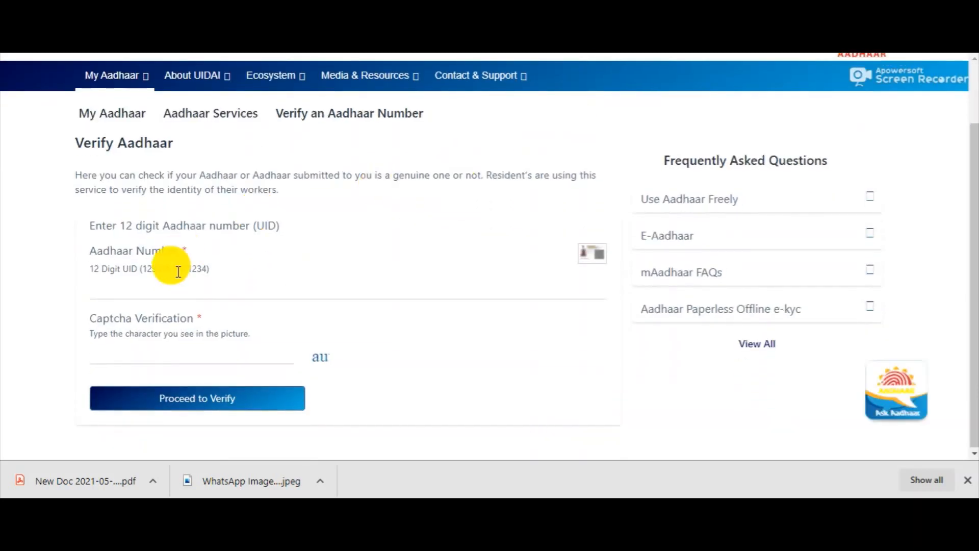
pyautogui.click(100, 287)
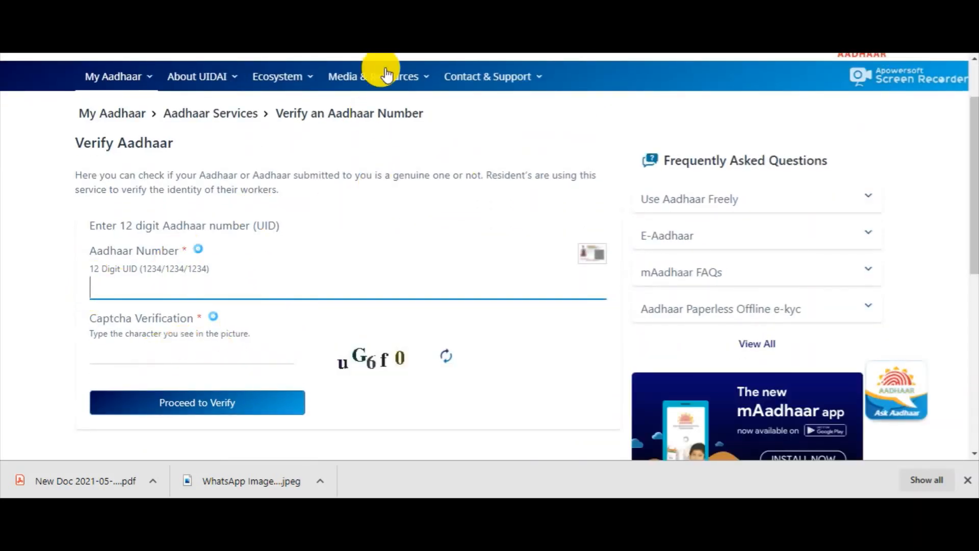